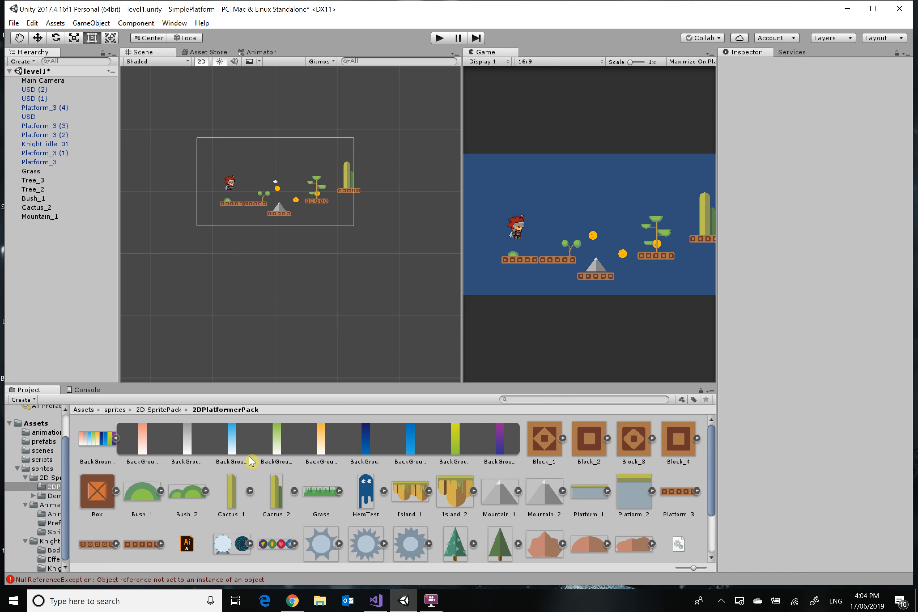
Sample a light grey from the screen as the Main Camera's background colour, with the BackGrounds sprite sheet collapsed
click(115, 437)
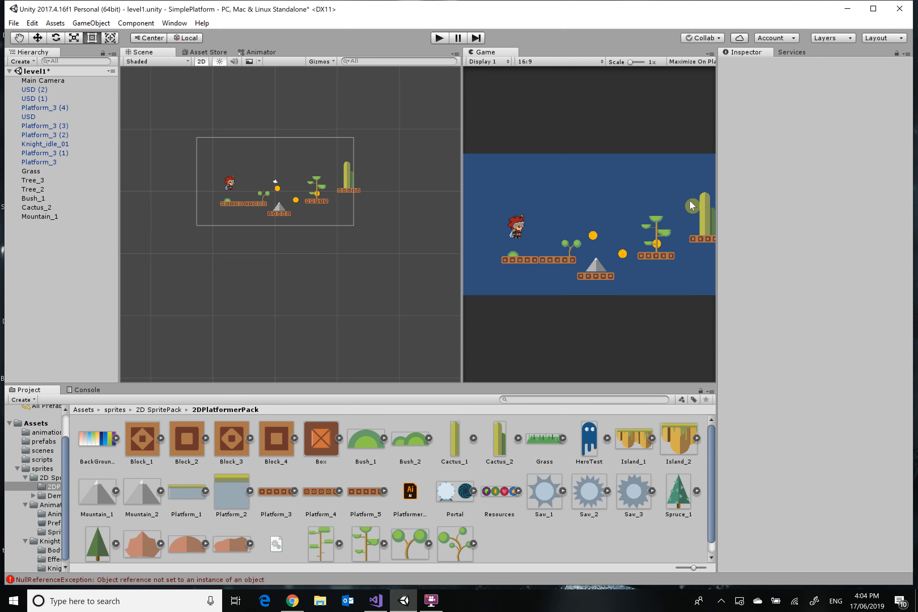
click(61, 81)
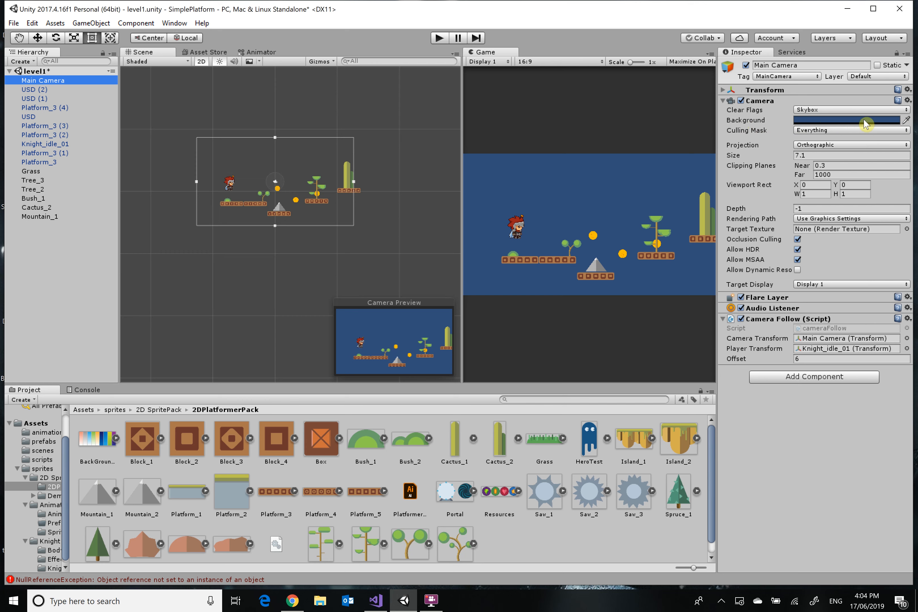
click(906, 120)
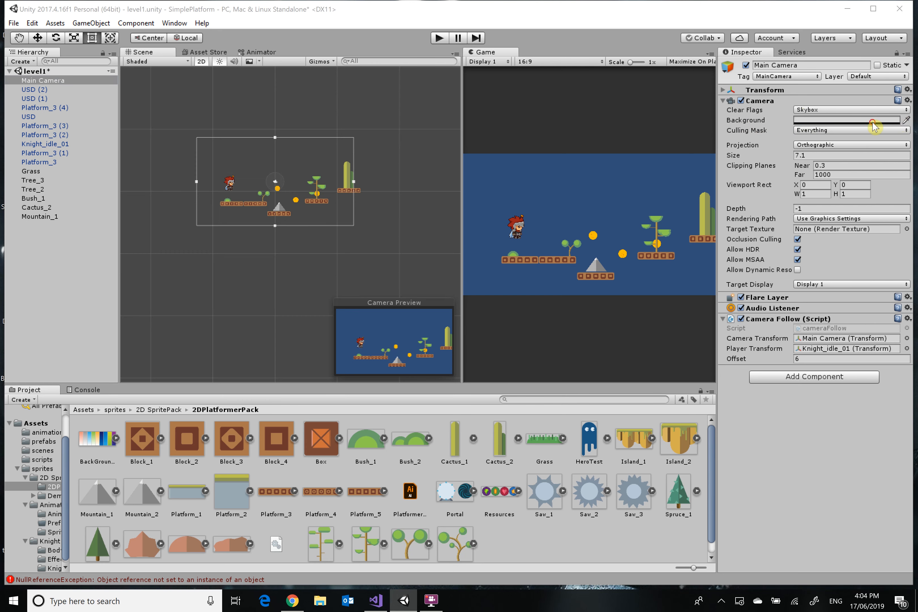
click(861, 128)
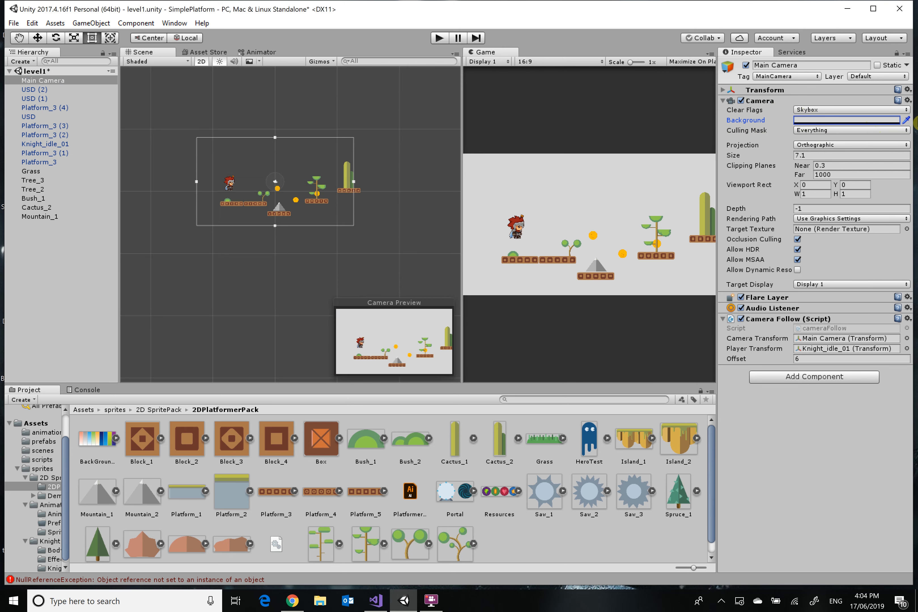
click(906, 121)
click(121, 442)
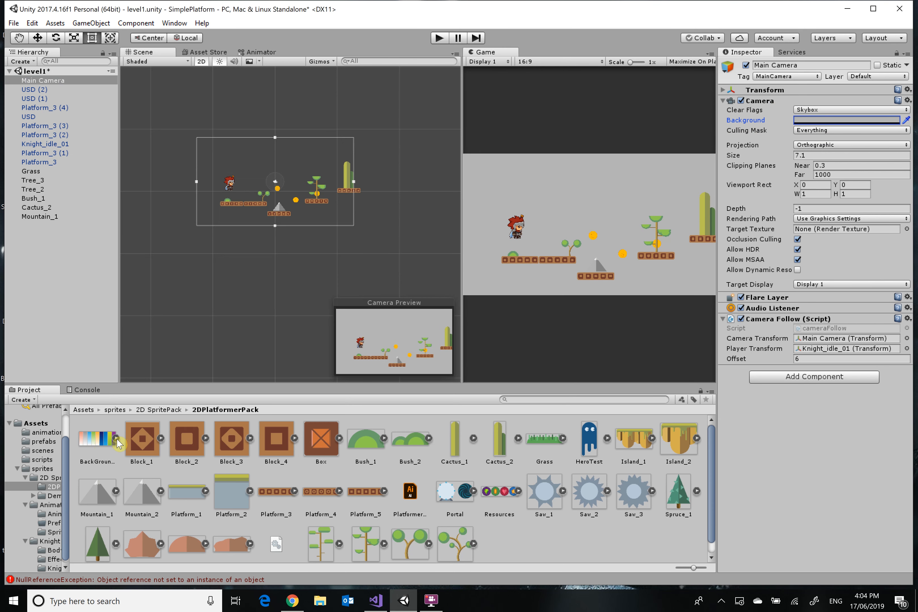
Place the purple-to-blue BackGrounds_8 sprite in the scene and position it to cover the camera frame
click(115, 438)
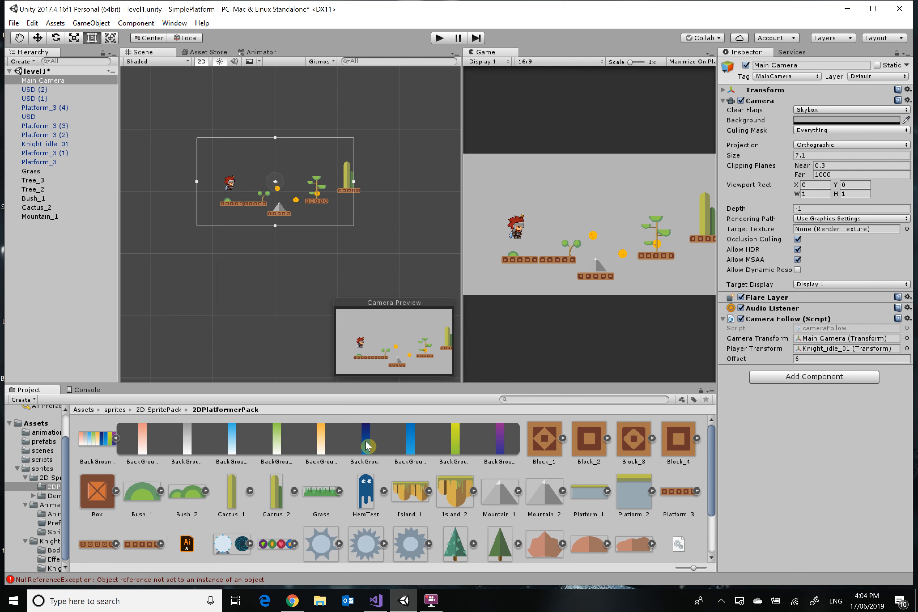
drag(499, 454, 486, 482)
drag(499, 441, 665, 259)
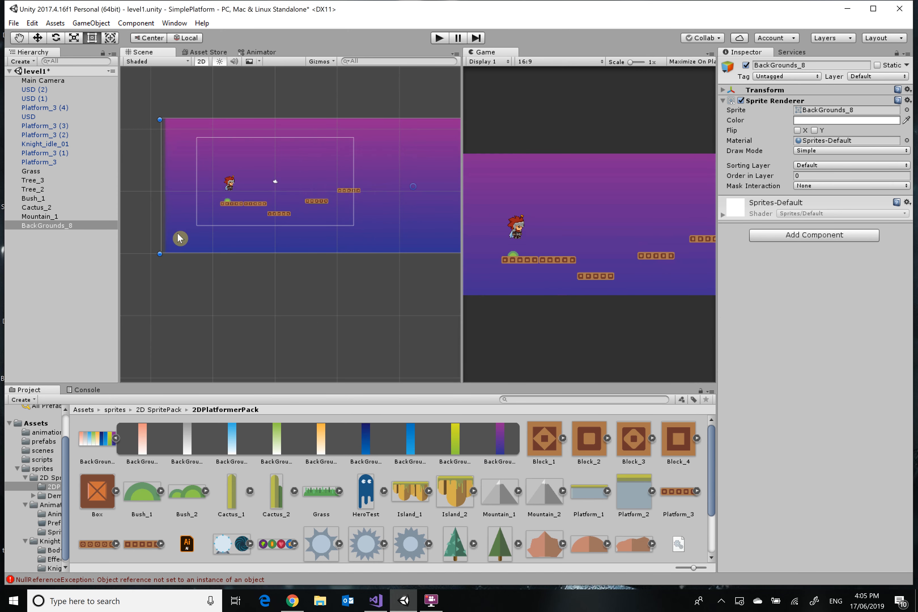
drag(173, 174, 146, 166)
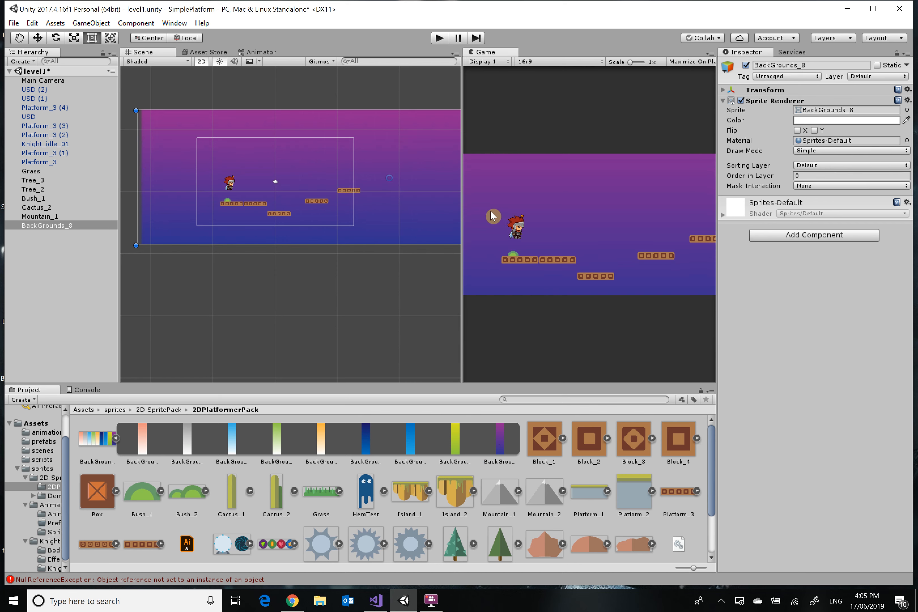
Play-test the level with the new background, stop playback, and collapse the BackGrounds sprite sheet
click(439, 38)
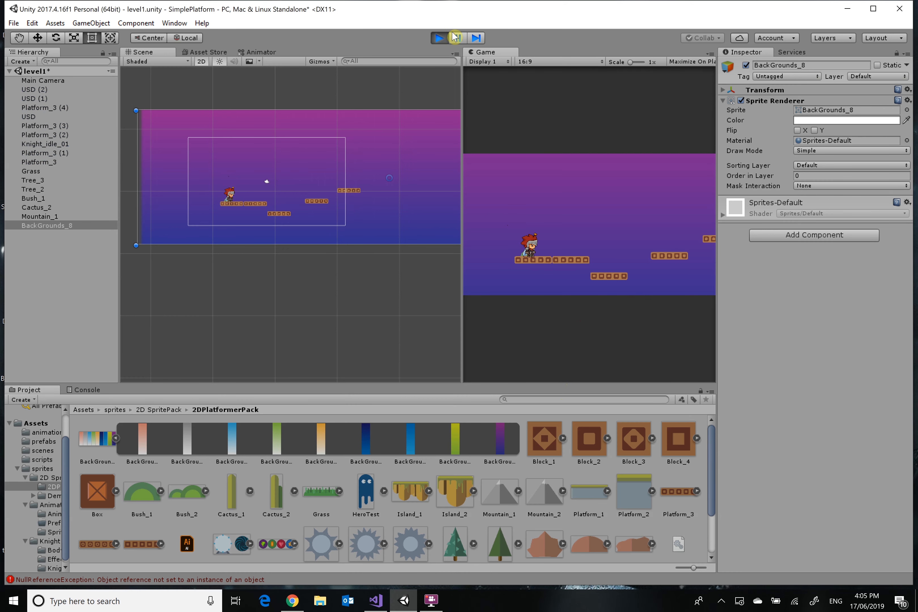
click(439, 38)
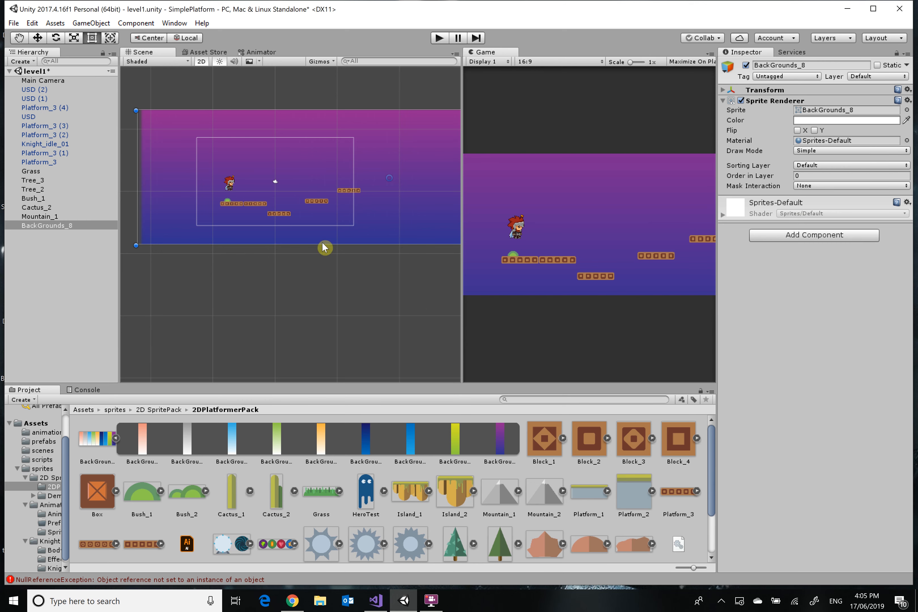
click(116, 437)
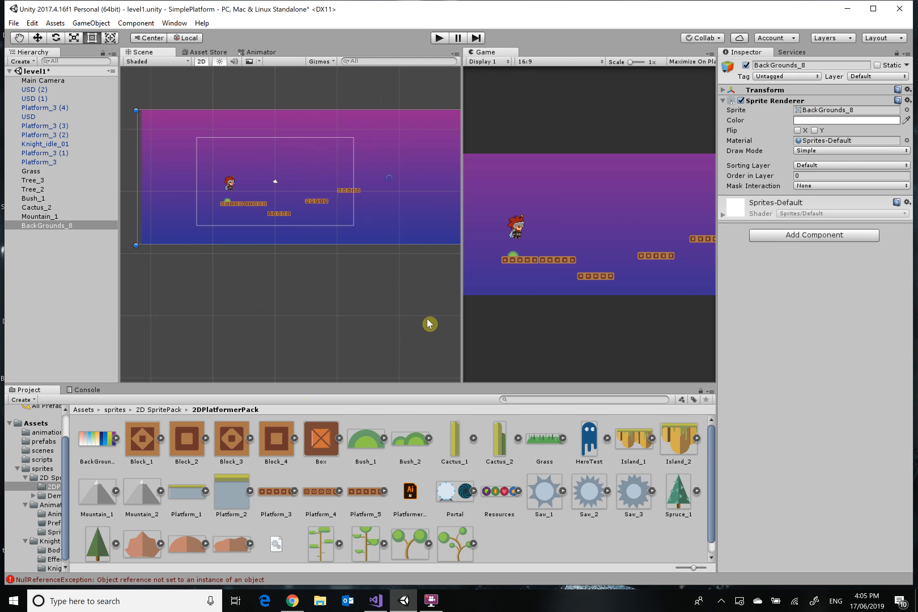
Examine the Sorting Layer options and the Layer setting of the BackGrounds_8 sprite
click(748, 169)
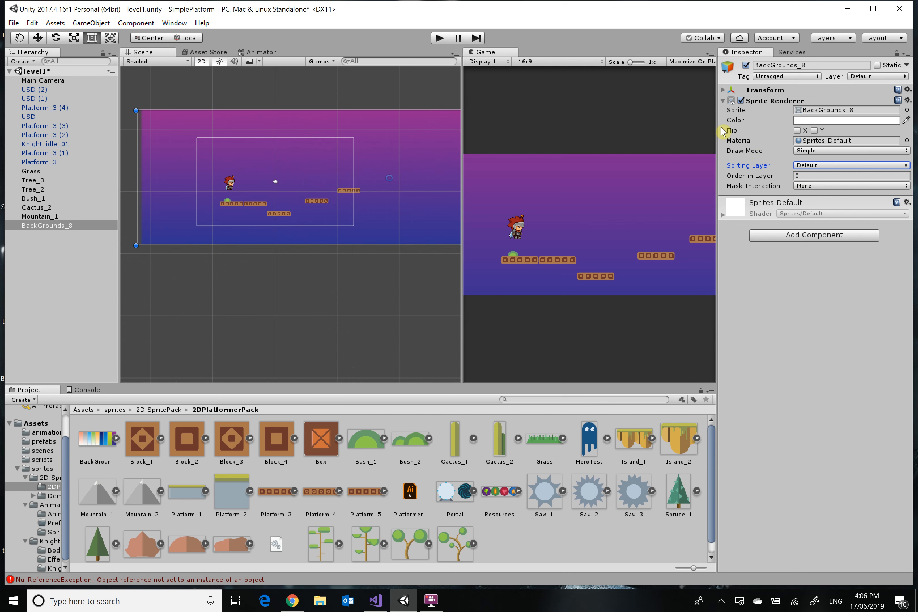
click(39, 135)
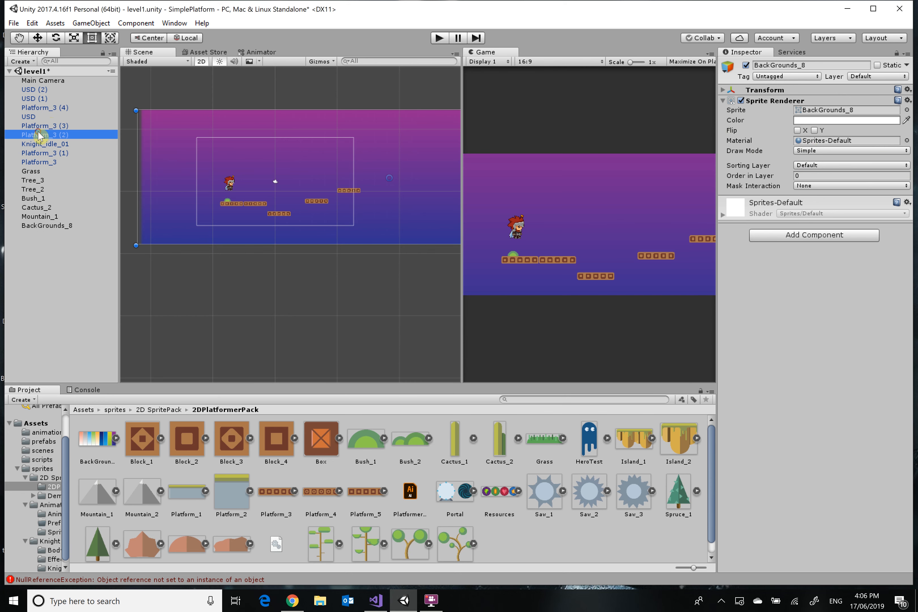
click(45, 162)
click(44, 199)
click(56, 226)
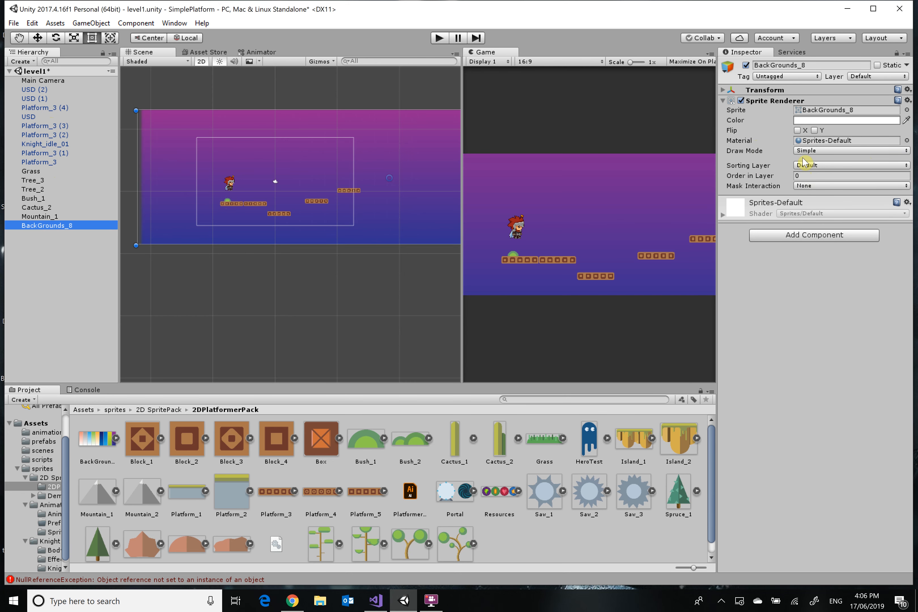
click(827, 165)
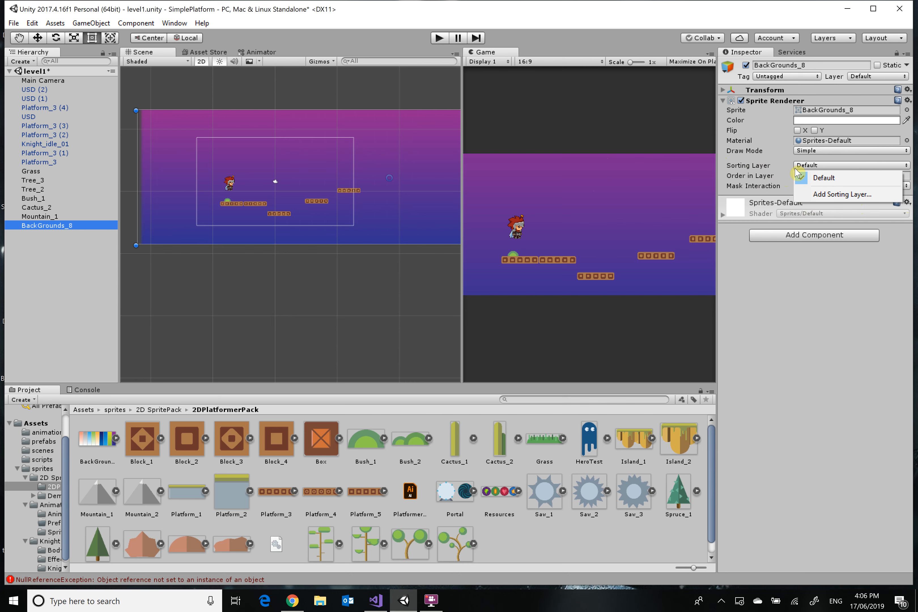
click(808, 267)
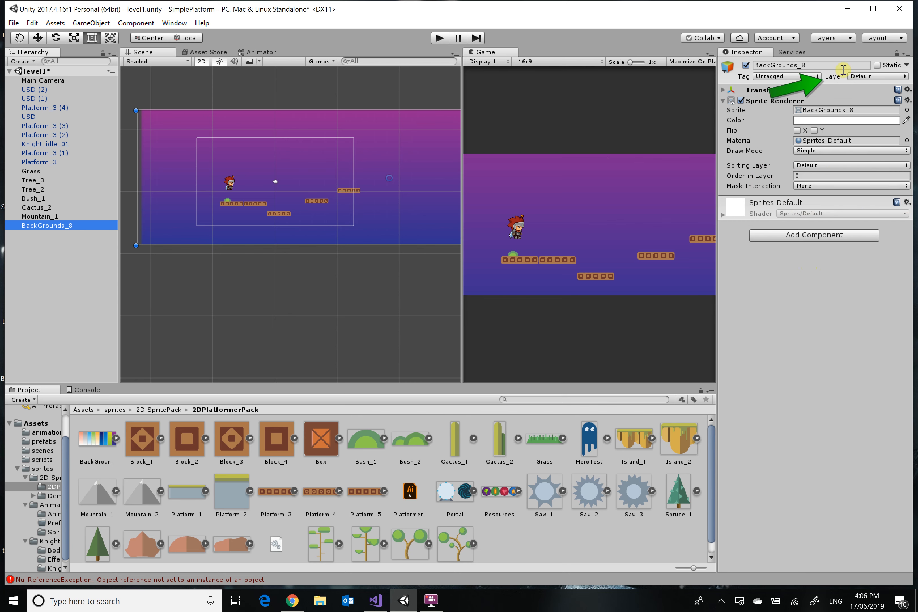
click(835, 78)
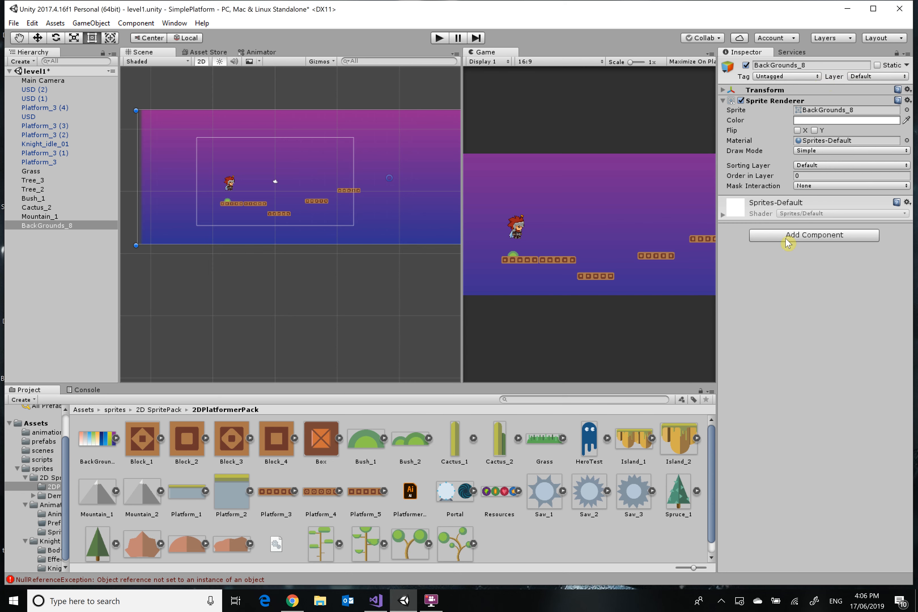
Open the sorting layer editor from the Sprite Renderer of BackGrounds_8 to add a sorting layer
click(831, 169)
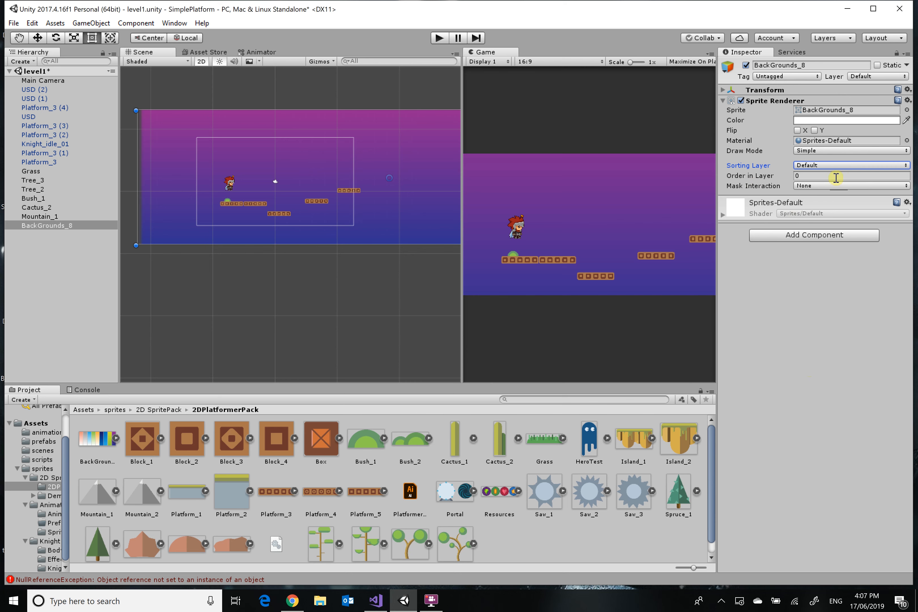
click(838, 166)
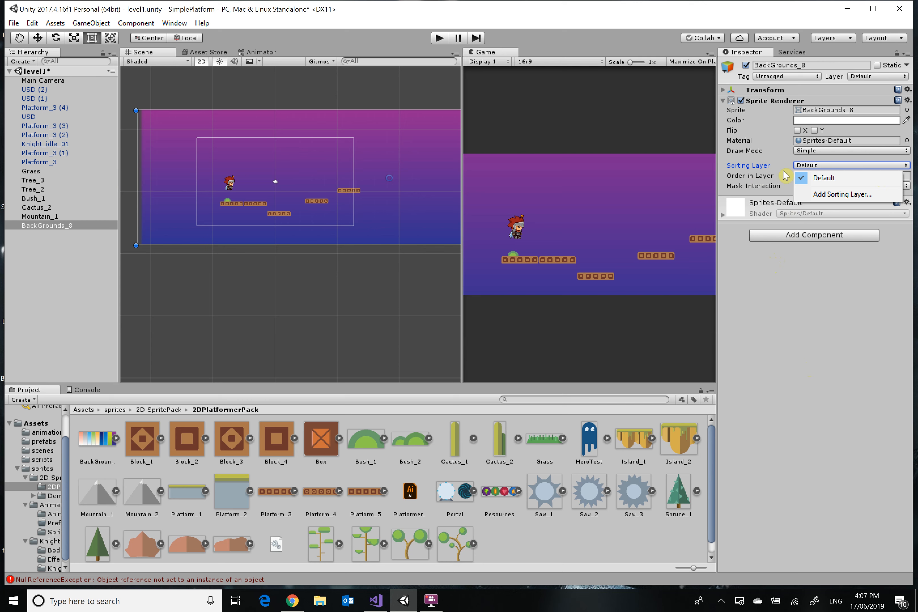
click(841, 194)
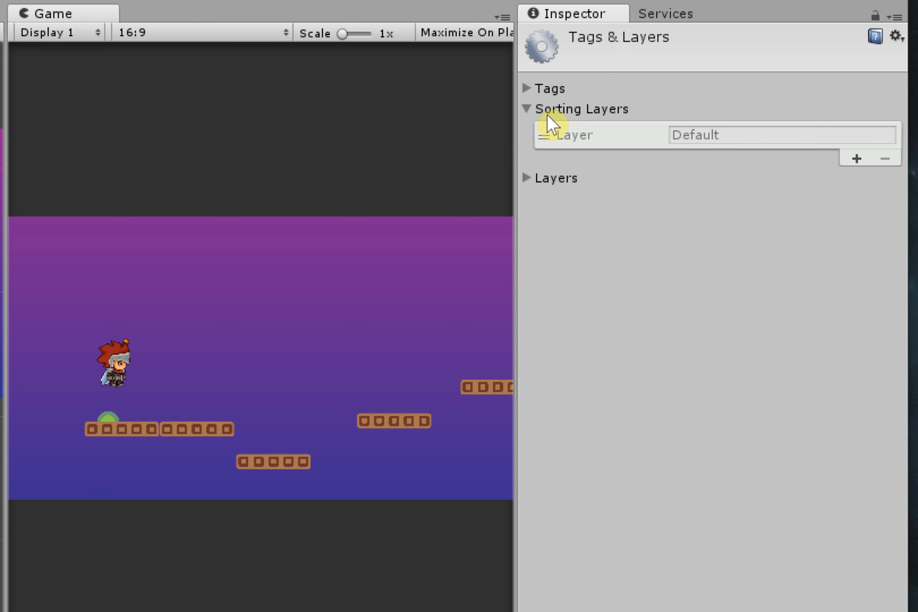
Look through the Tags and Layers sections, leaving only the Sorting Layers list expanded
click(528, 110)
click(528, 86)
click(528, 85)
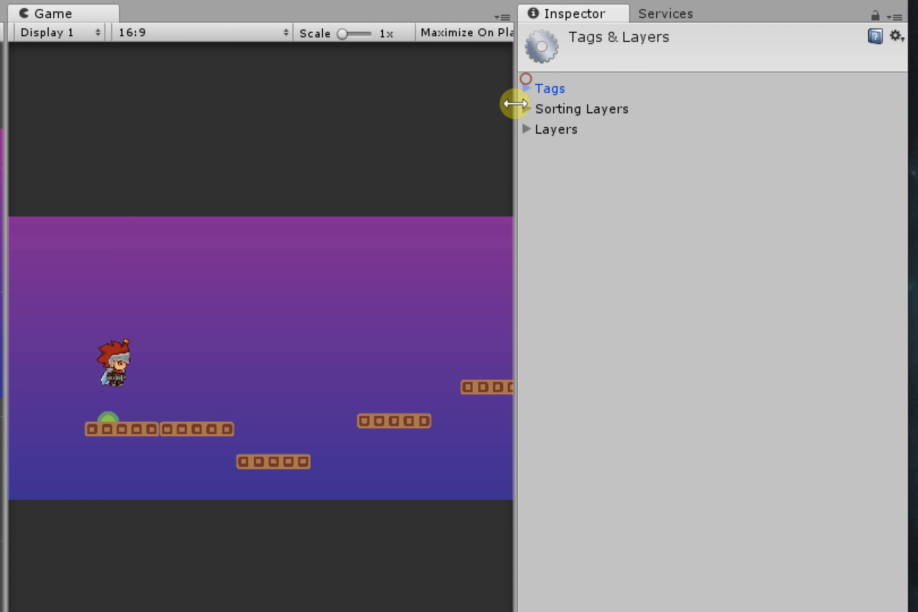
click(533, 132)
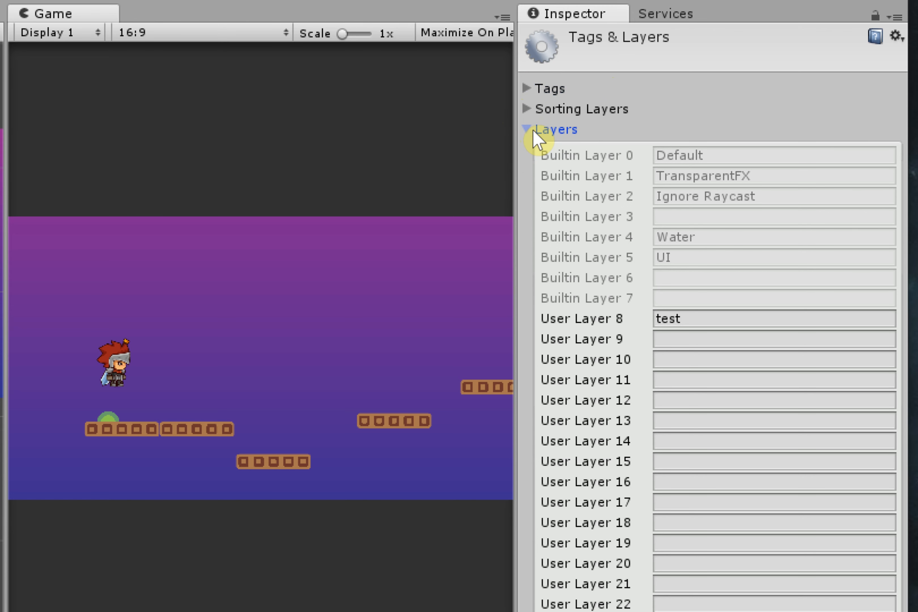
click(538, 133)
click(537, 112)
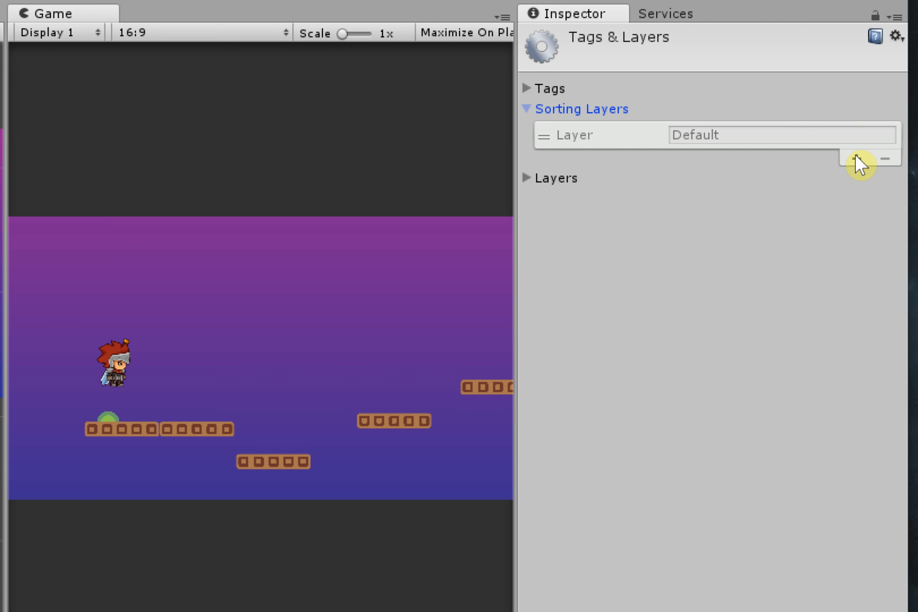
Add a sorting layer named "background" below Default
click(857, 160)
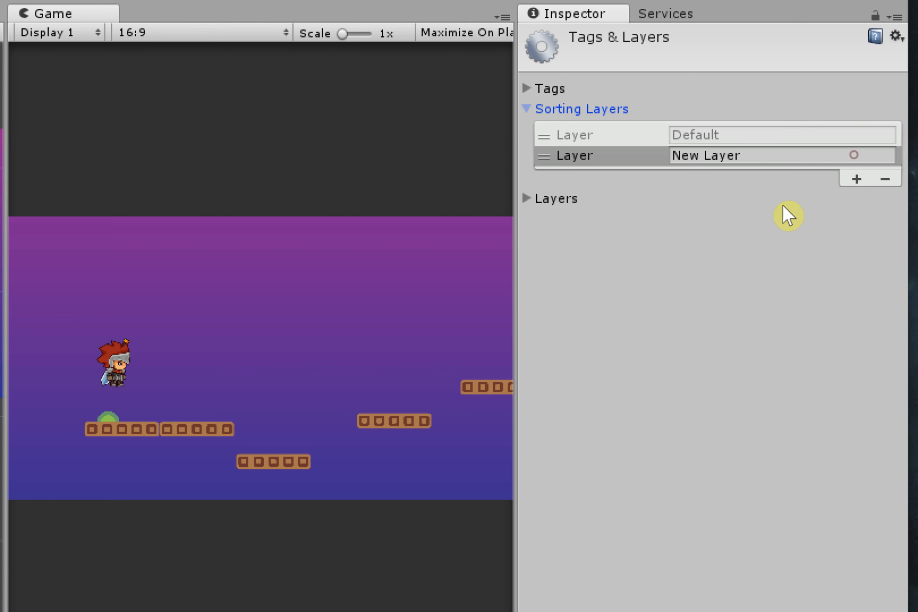
click(759, 159)
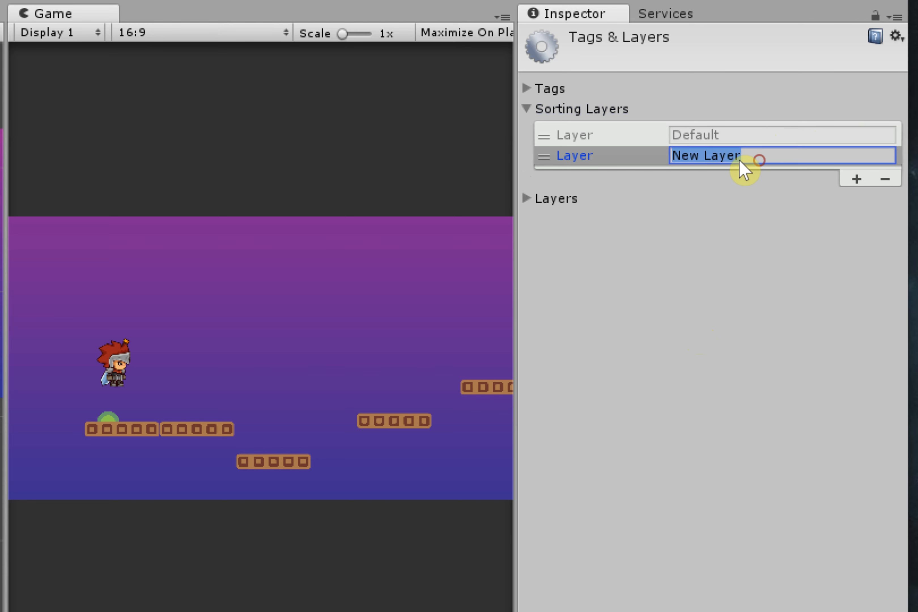
click(752, 162)
drag(658, 182, 638, 136)
text(background)
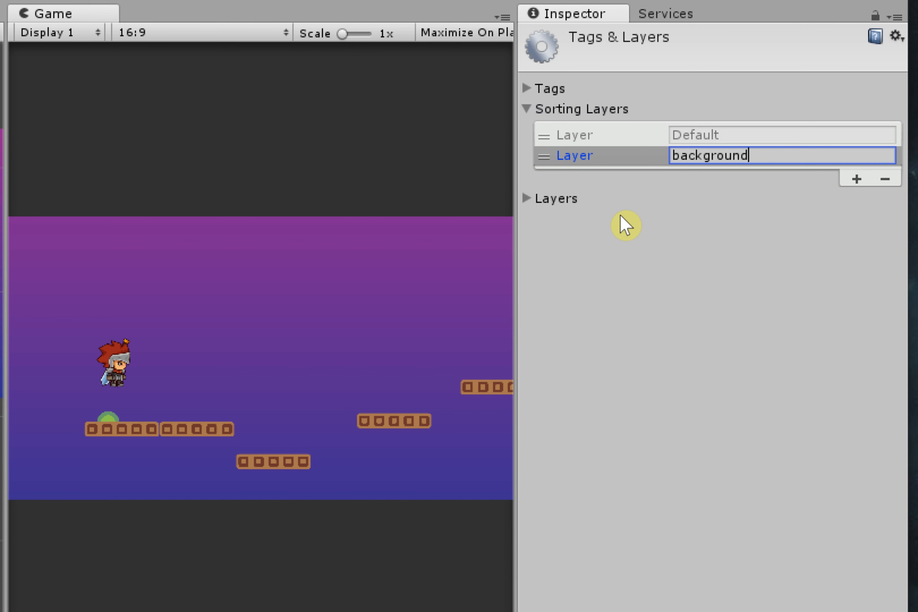
Add a sorting layer named "foreground" below the background layer
click(854, 180)
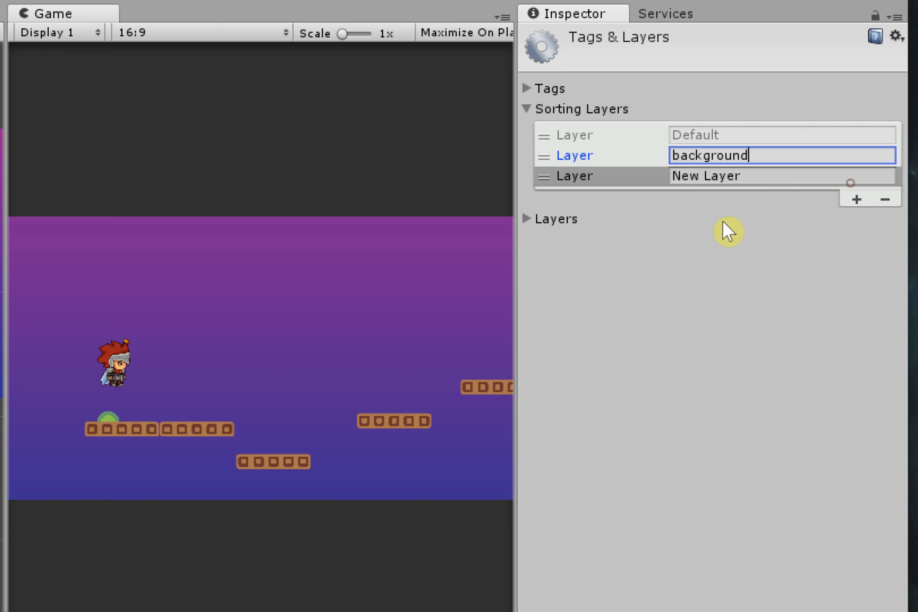
click(679, 175)
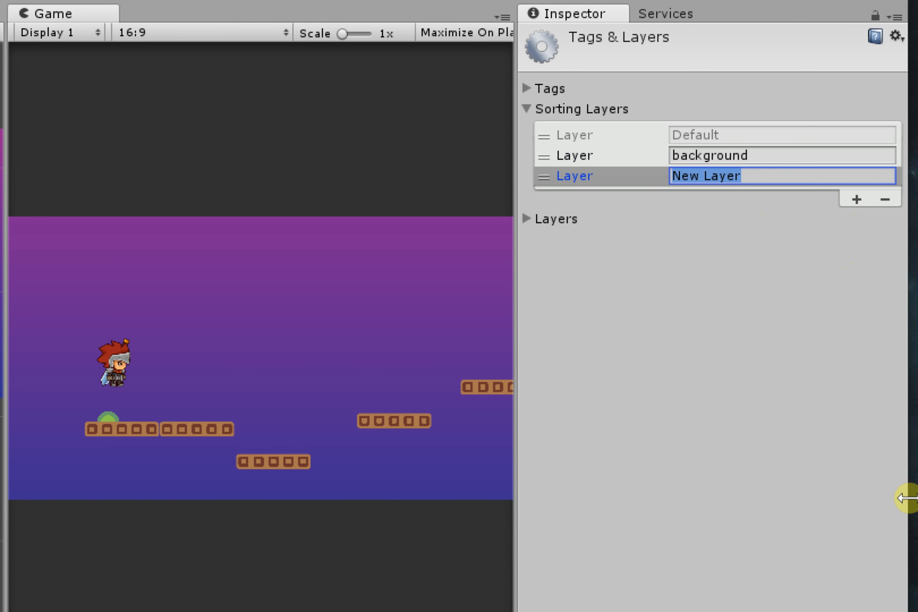
text(m)
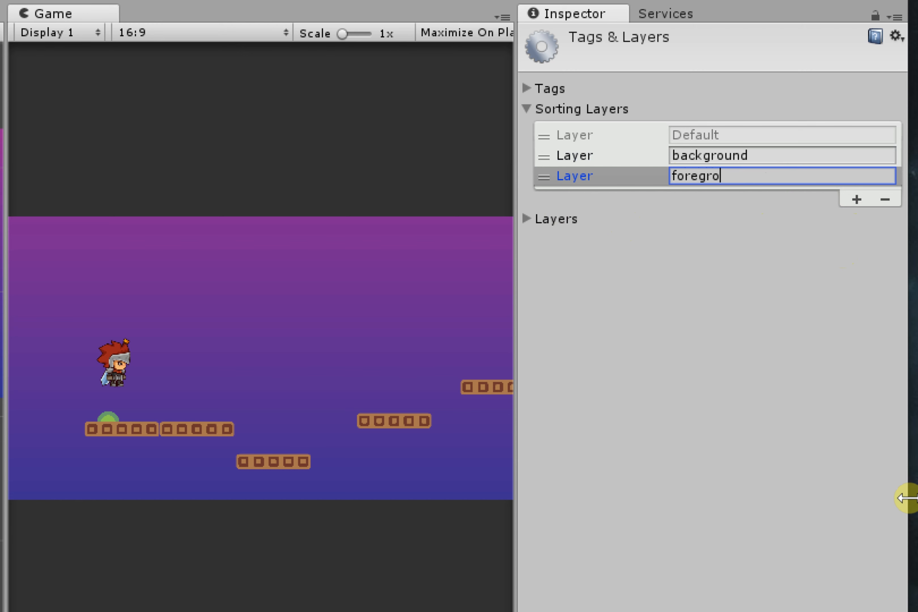
click(717, 268)
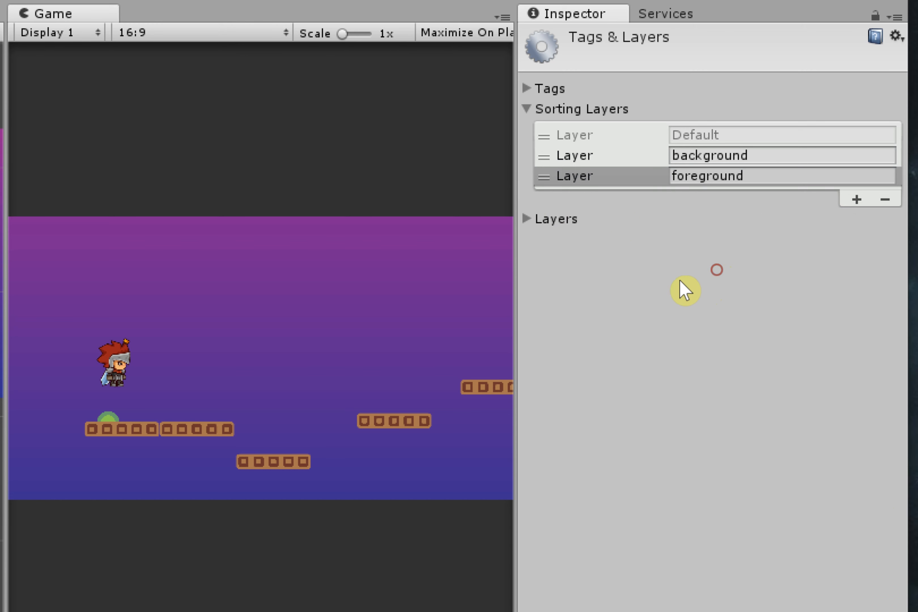
Add a sorting layer named "player" below the foreground layer
click(857, 198)
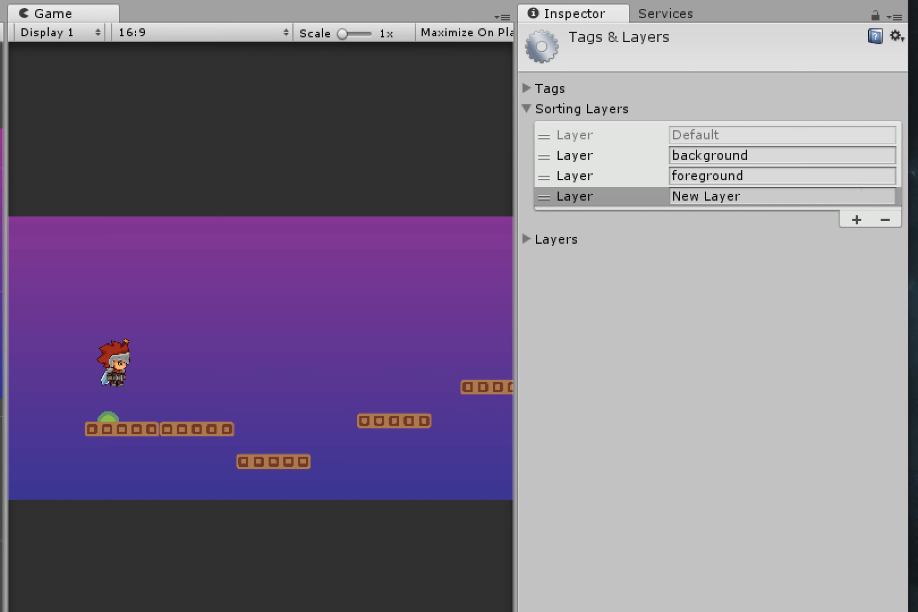
click(763, 196)
drag(764, 196, 526, 191)
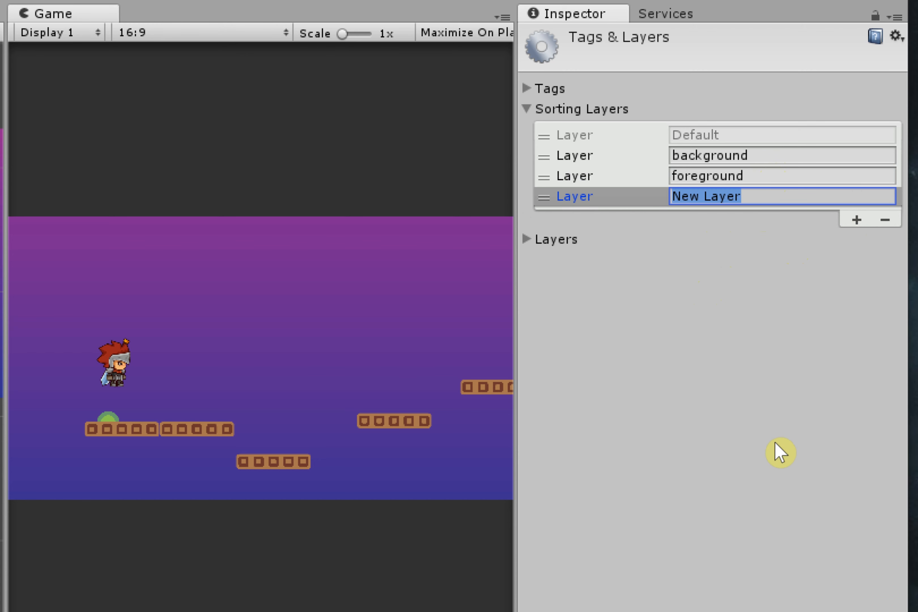
text(playher)
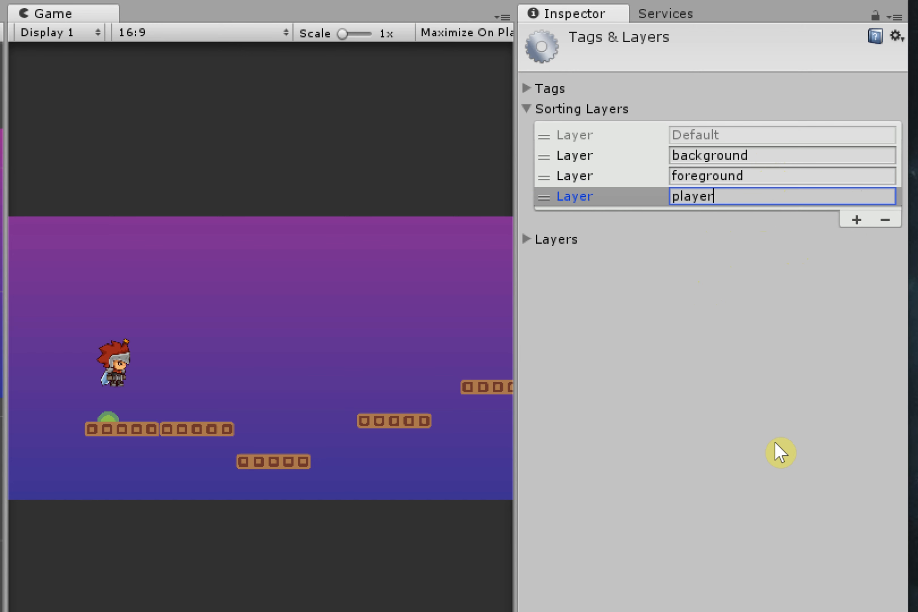
click(823, 300)
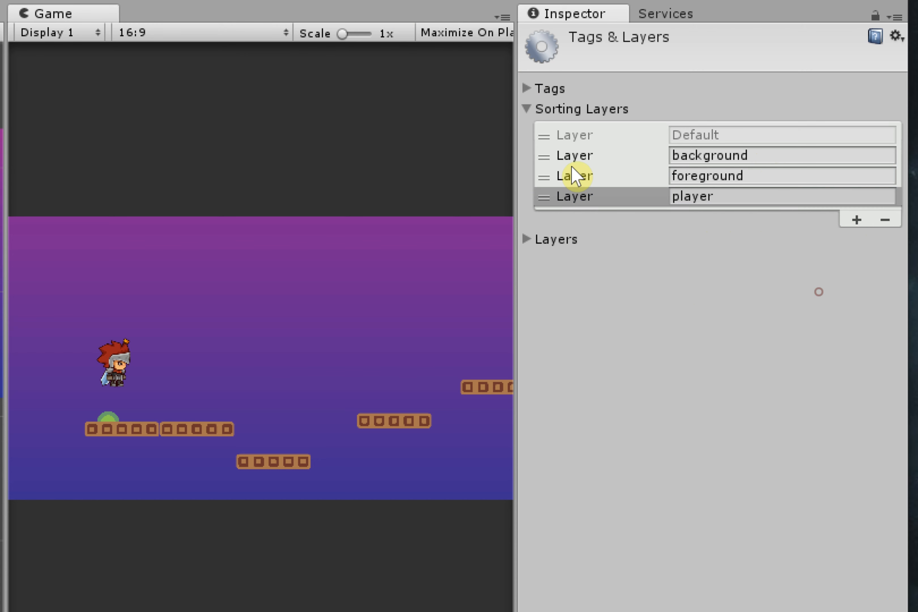
Delete the "player" sorting layer from the Sorting Layers list
mouse_move(549, 140)
mouse_down()
mouse_move(569, 174)
mouse_move(553, 145)
mouse_up()
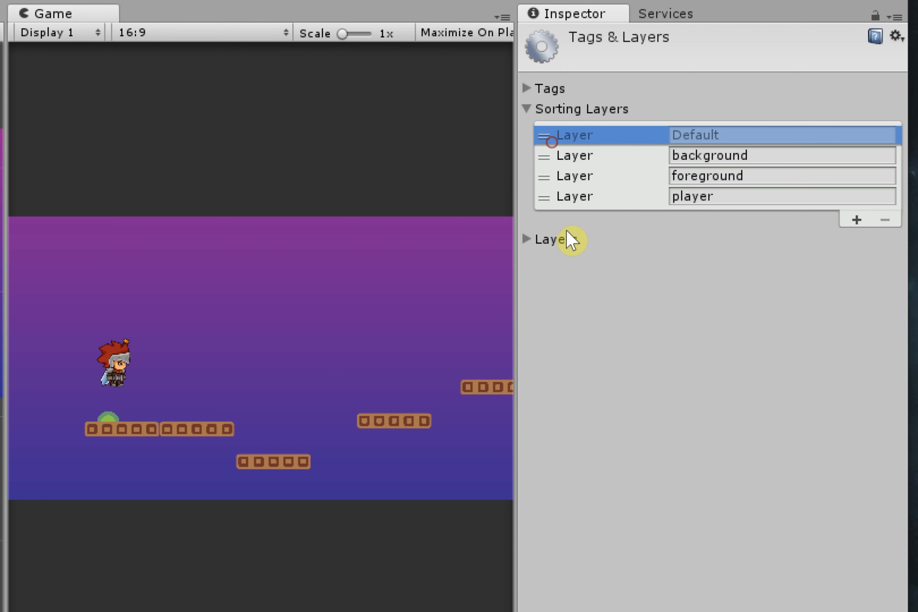
click(563, 197)
click(887, 221)
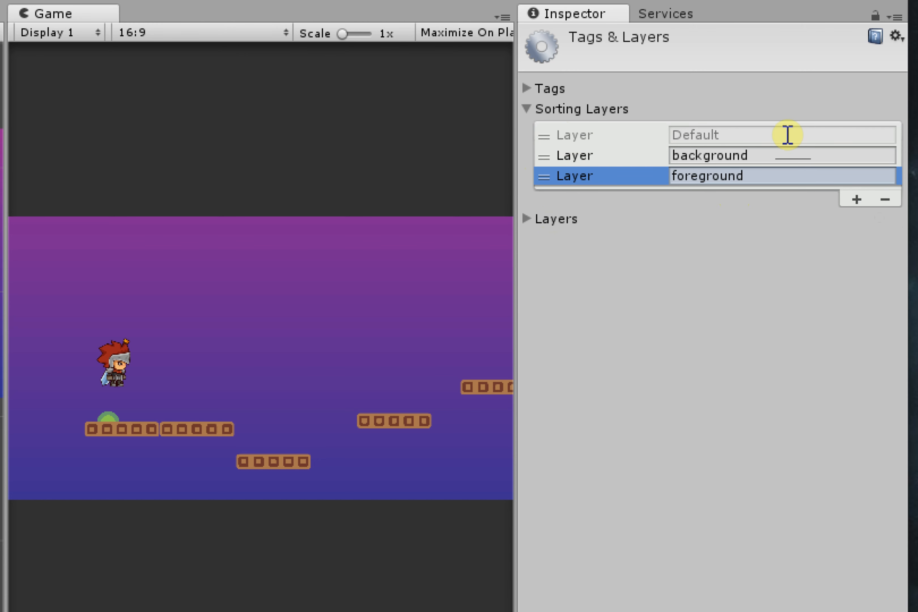
Move the Default sorting layer below "background" and "foreground" so that it is last in the list
drag(547, 140, 547, 158)
mouse_move(544, 176)
mouse_down()
mouse_move(549, 169)
mouse_move(552, 180)
mouse_up()
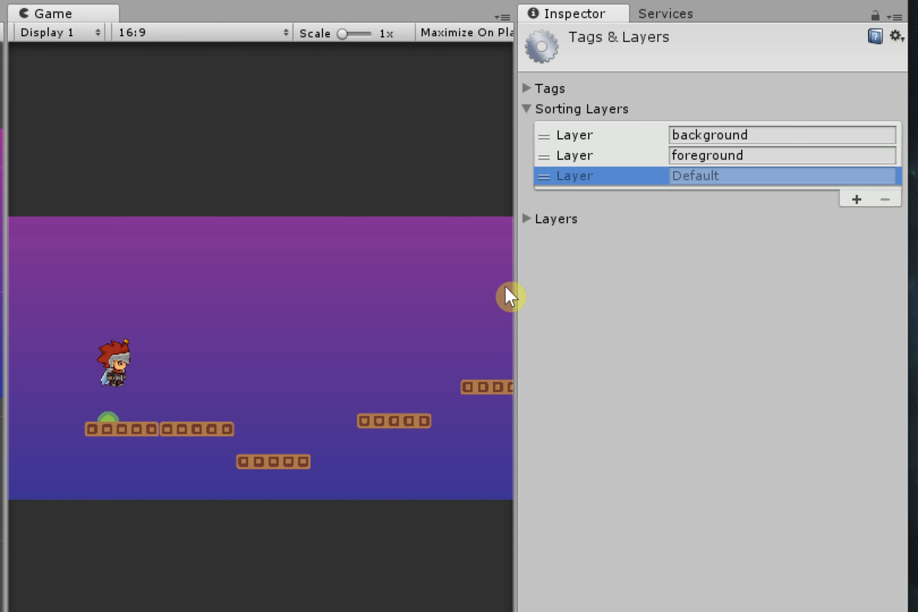
click(558, 137)
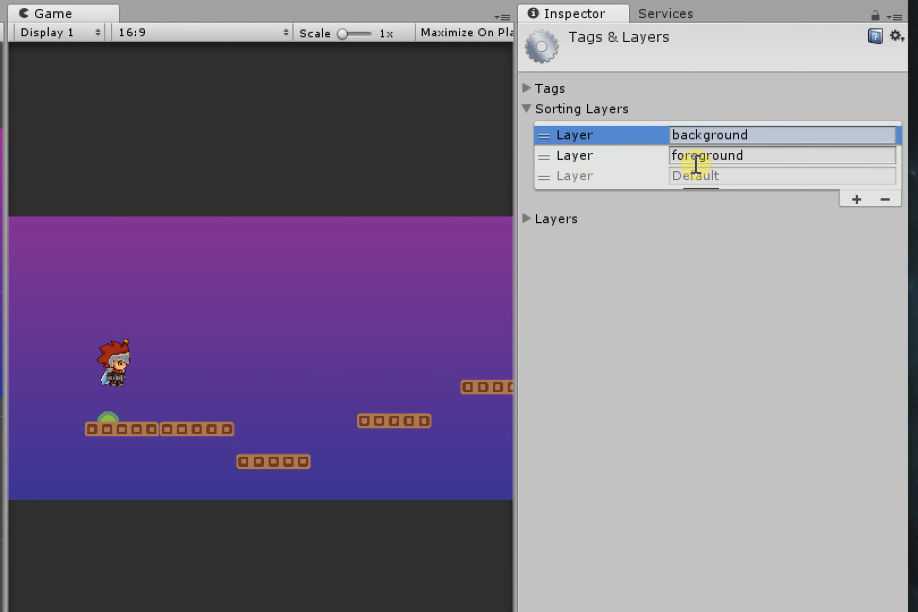
click(645, 160)
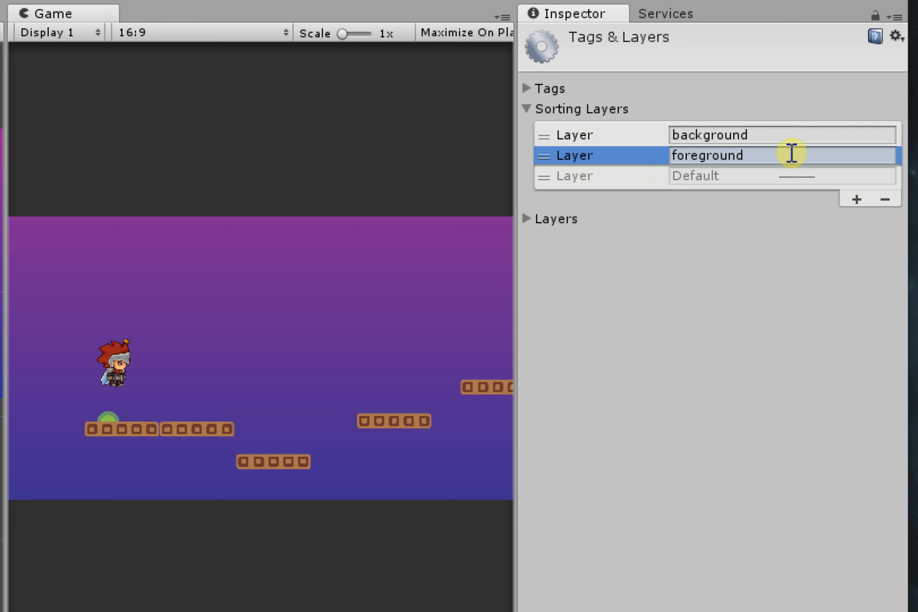
click(619, 179)
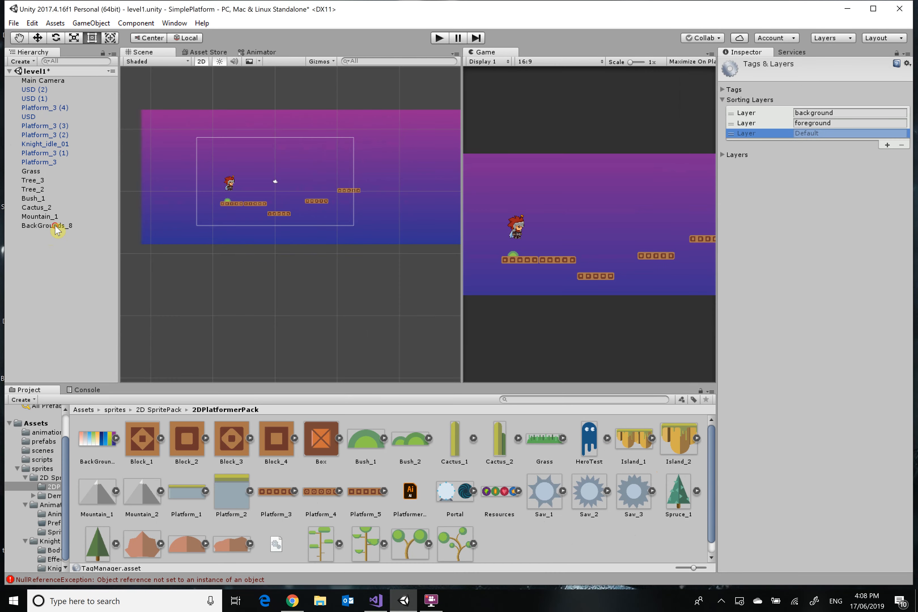
Assign the BackGrounds_8 sprite to the "background" sorting layer
click(56, 227)
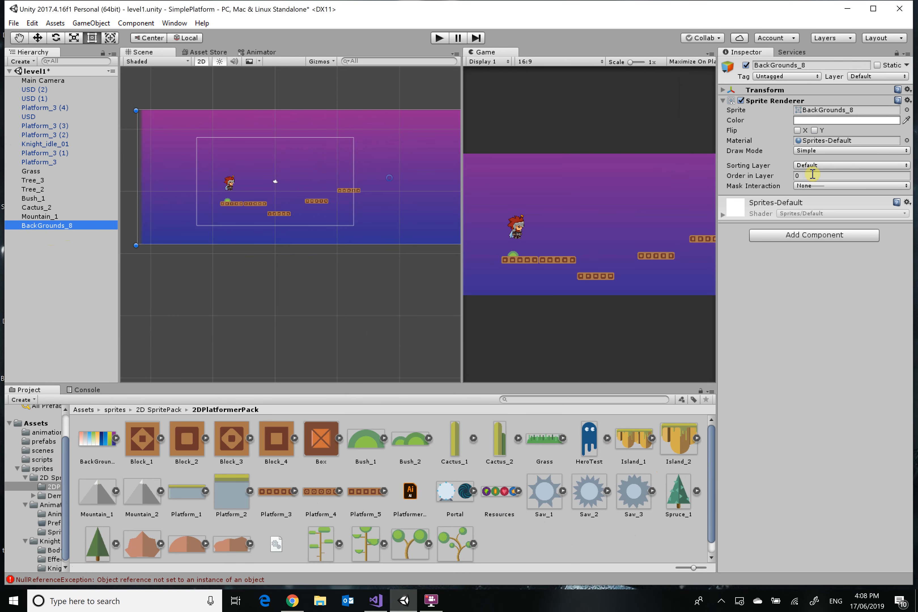
click(822, 166)
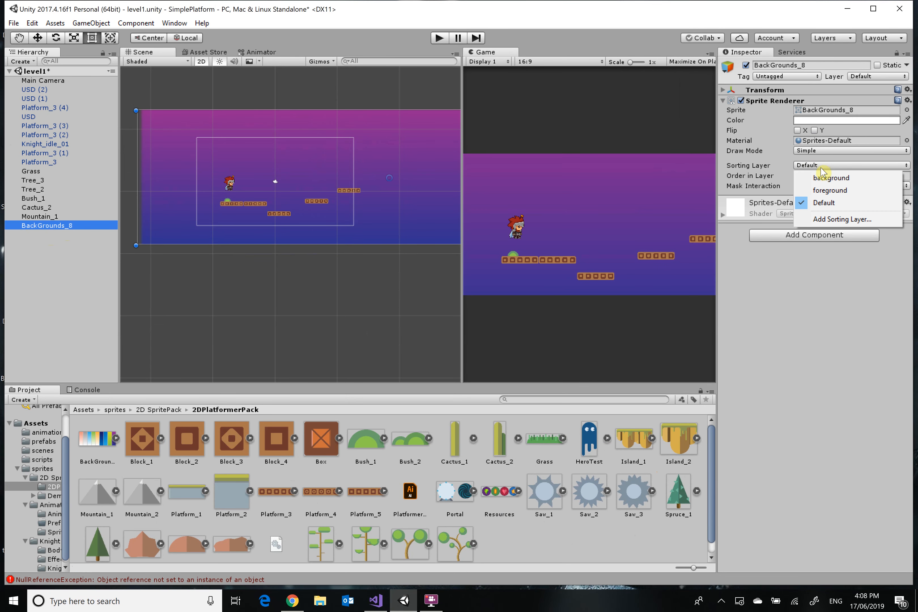
click(831, 178)
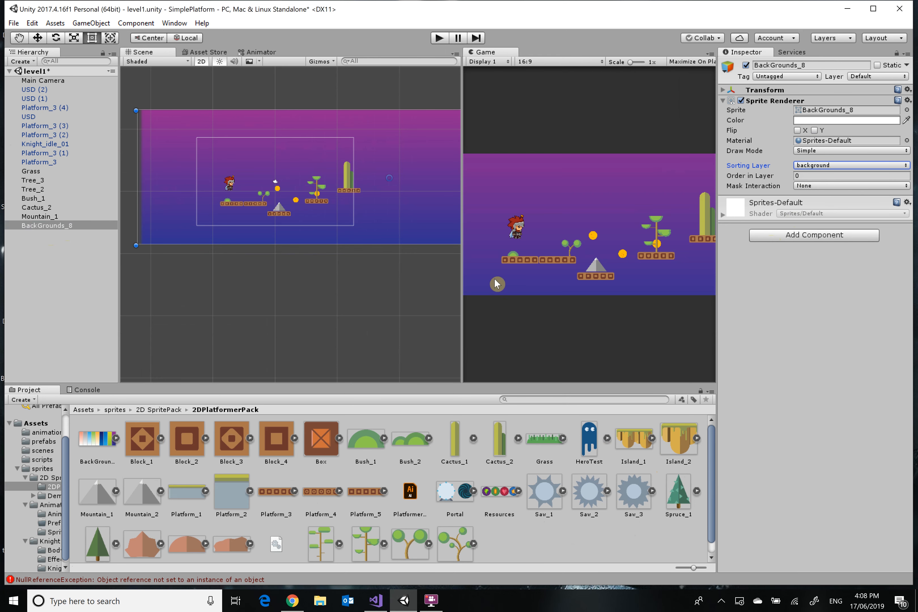
Set the sorting layer of all scenery, platform and coin objects to "foreground", leaving out the knight and BackGrounds_8, and clear the selection
click(41, 216)
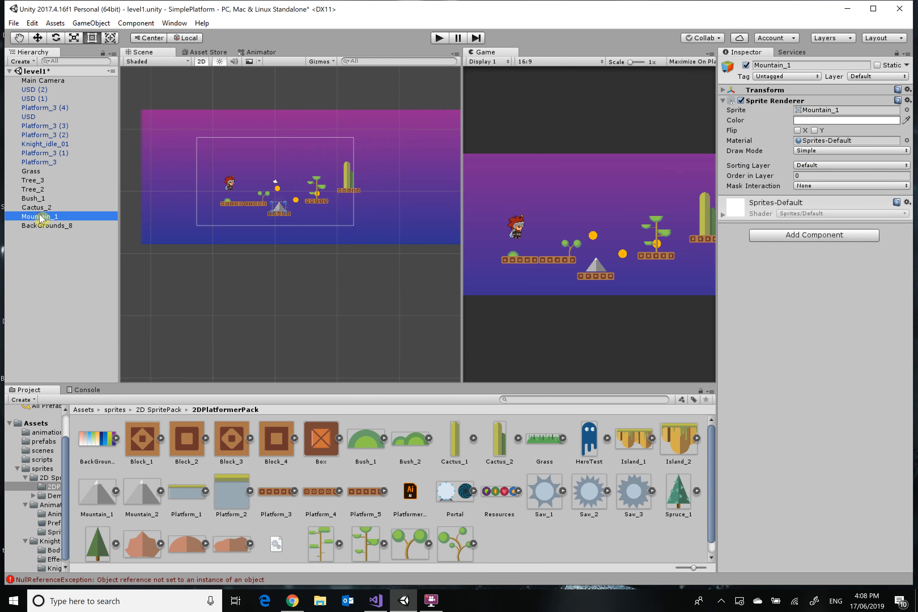
click(41, 207)
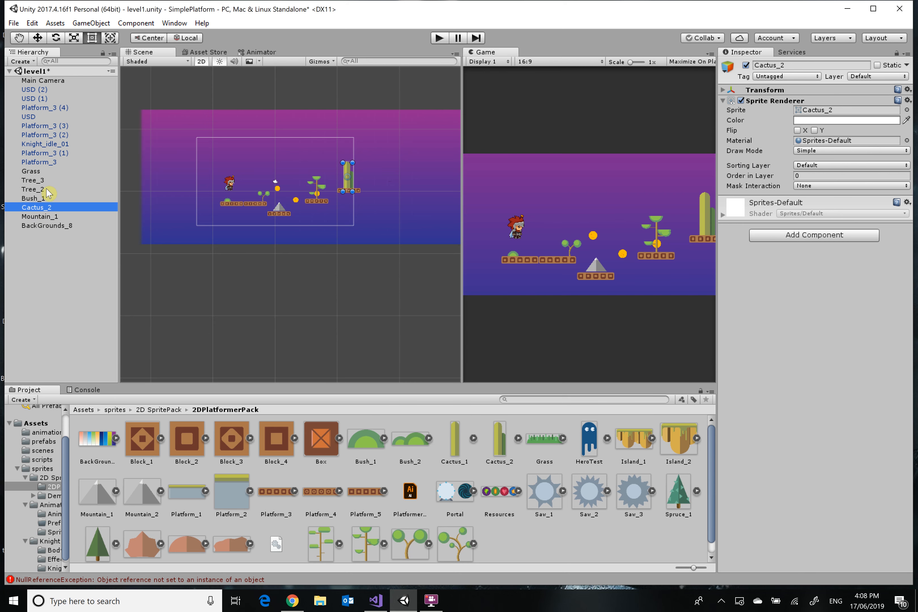
ctrl+click(37, 217)
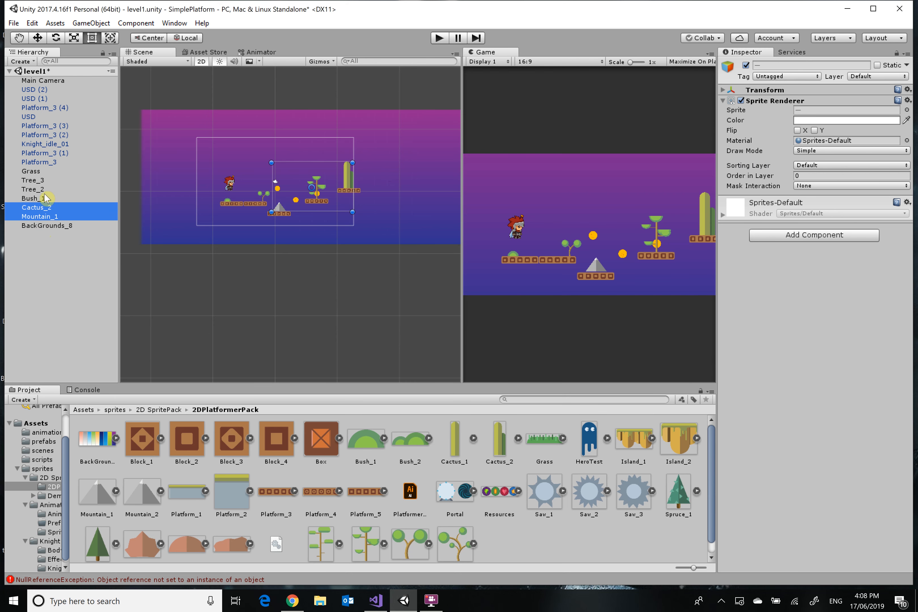
ctrl+click(44, 199)
ctrl+click(39, 189)
ctrl+click(38, 180)
ctrl+click(36, 171)
ctrl+click(54, 161)
ctrl+click(53, 153)
shift+click(54, 135)
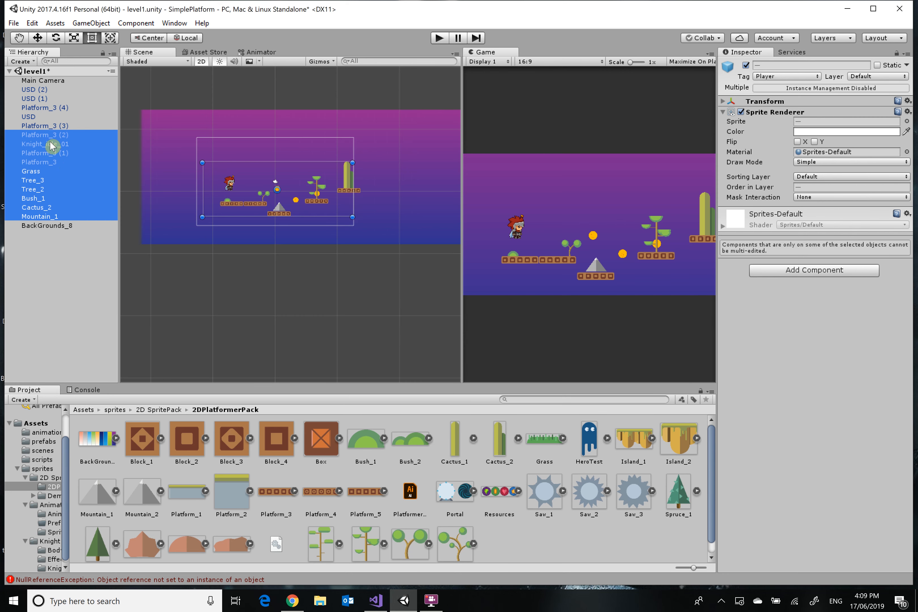
ctrl+click(55, 144)
ctrl+click(51, 125)
ctrl+click(39, 117)
ctrl+click(52, 108)
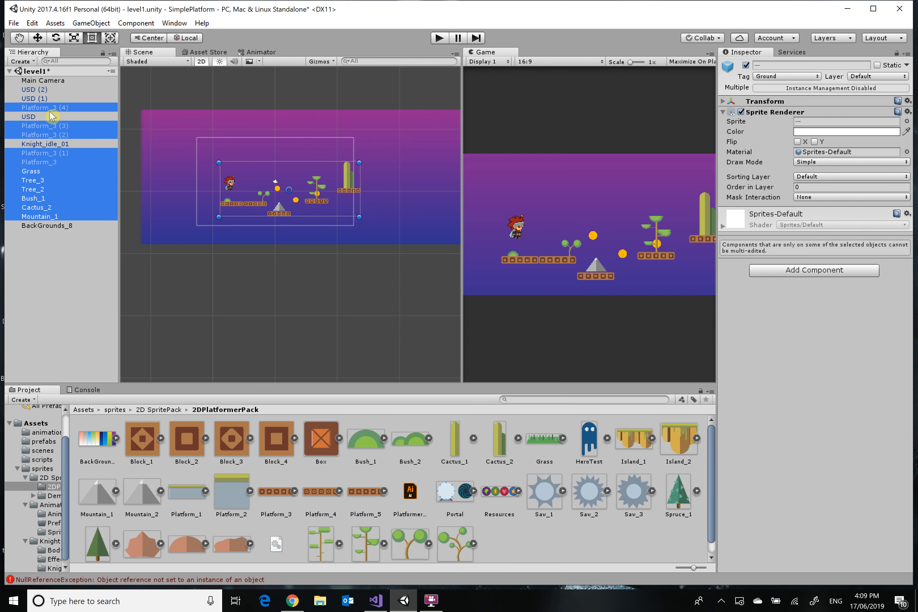
ctrl+click(47, 89)
ctrl+click(48, 98)
click(810, 177)
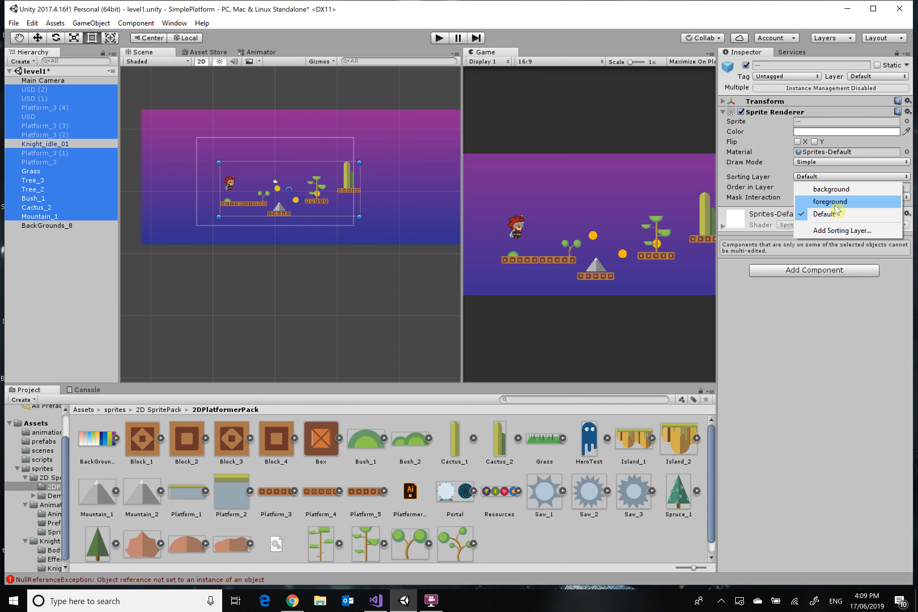
click(827, 202)
click(47, 171)
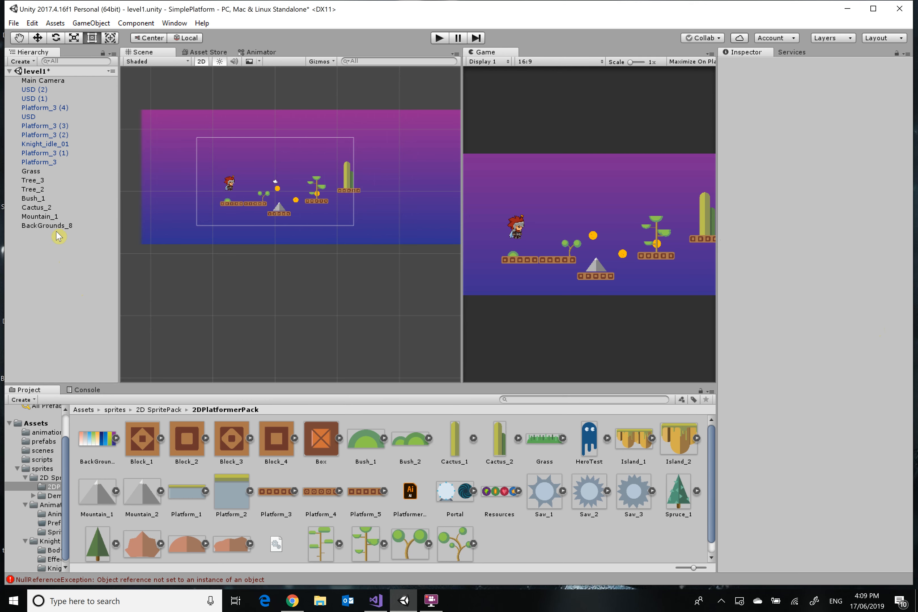
Apply the Platform_3 object's changes to its prefab and clear the selection
click(54, 164)
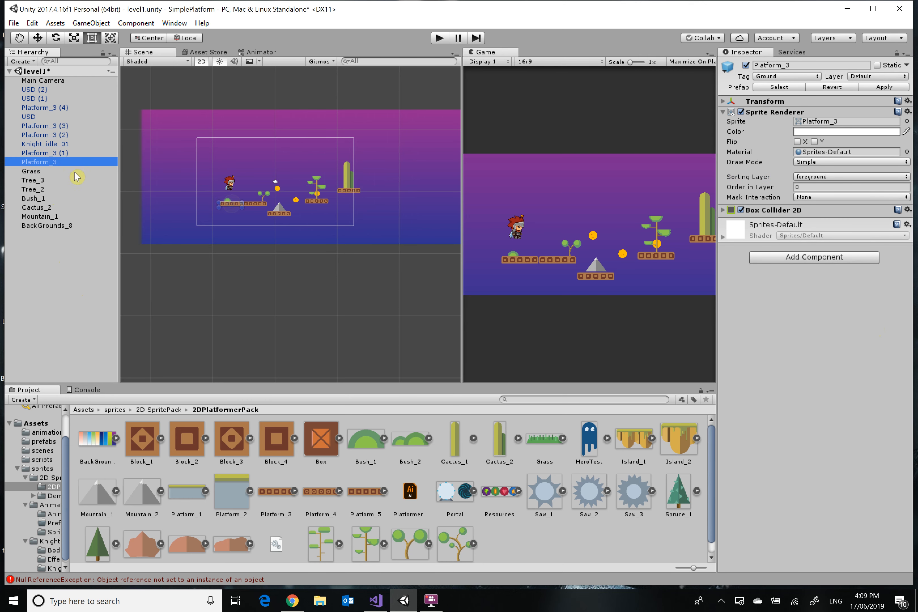
click(889, 89)
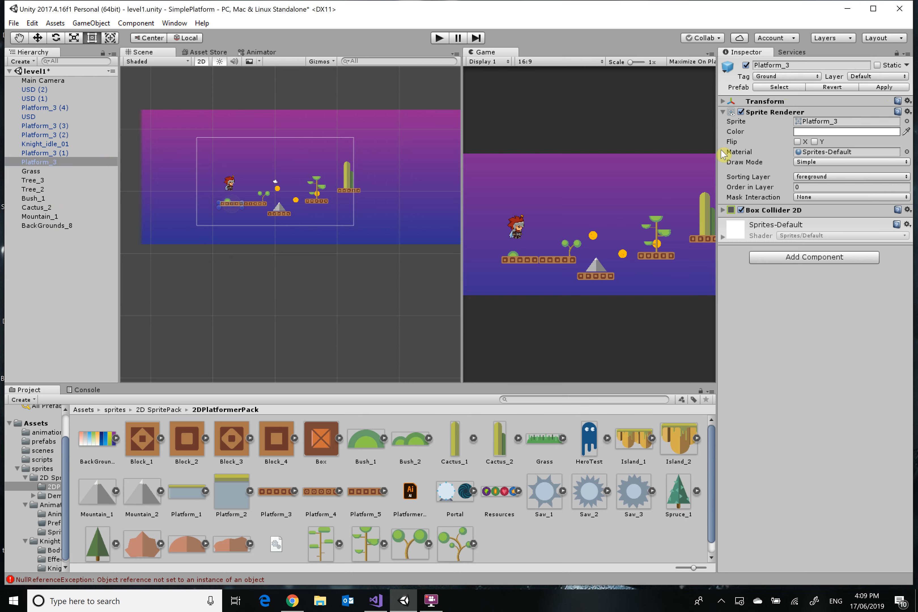
click(163, 187)
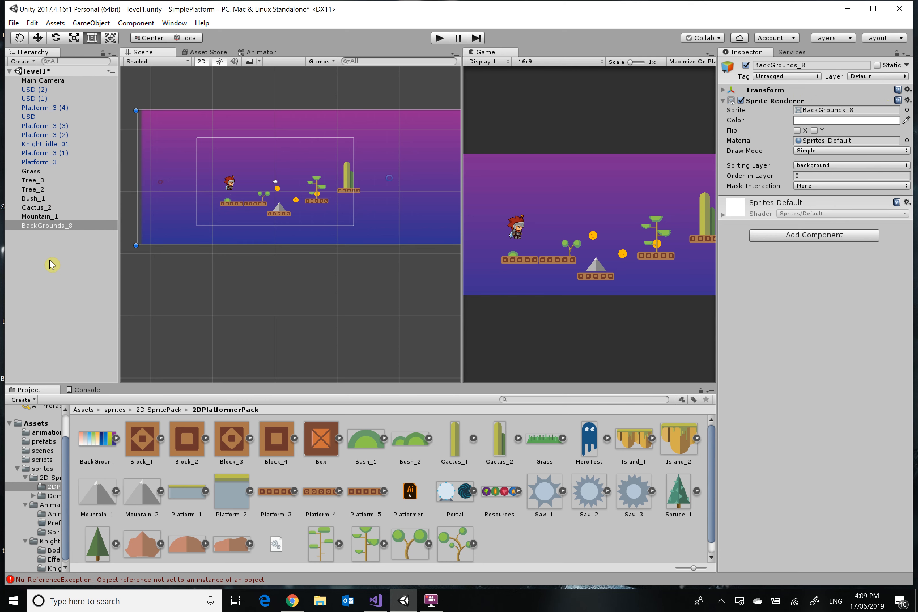
click(52, 259)
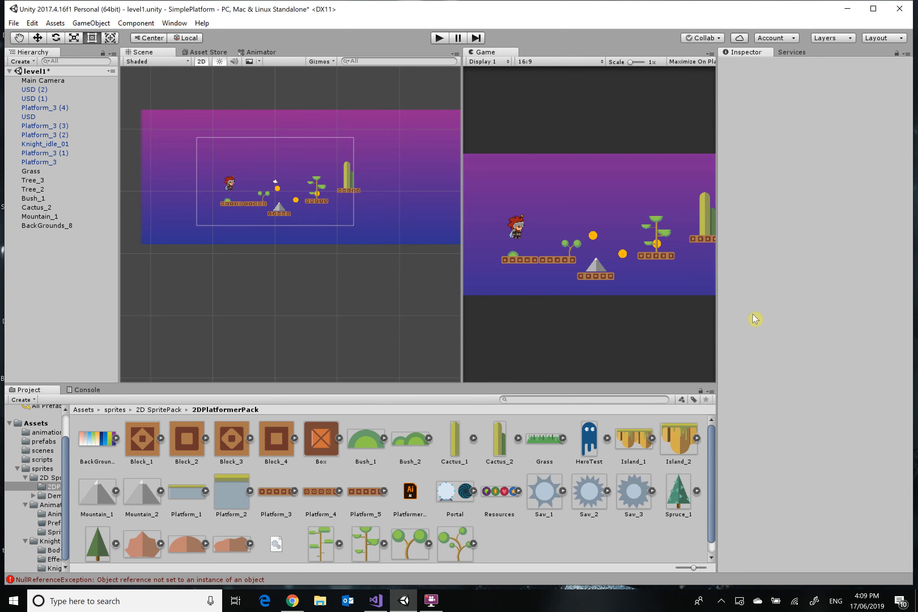
Play-test the level by running and jumping with the knight on the first platform, and stop the game
click(440, 39)
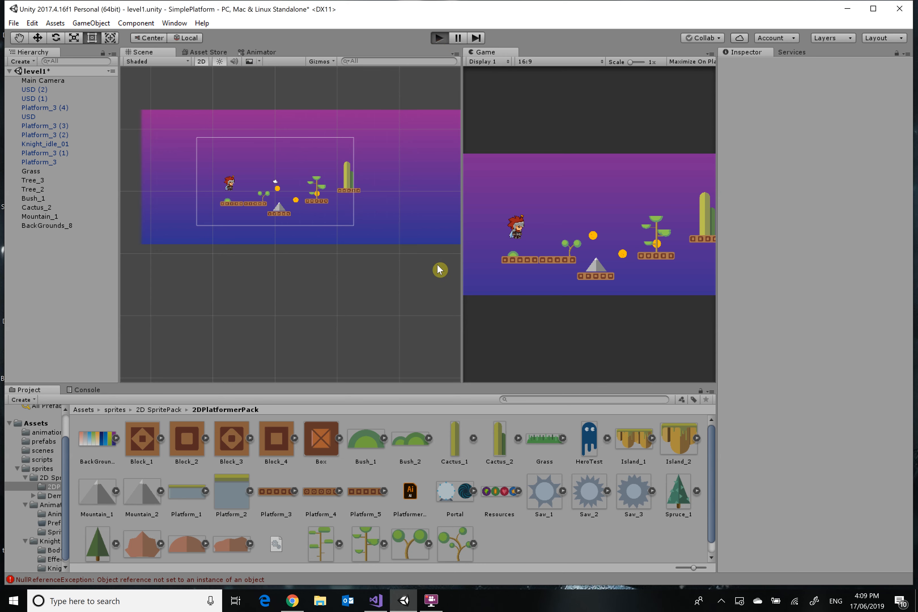
key(ctrl+p)
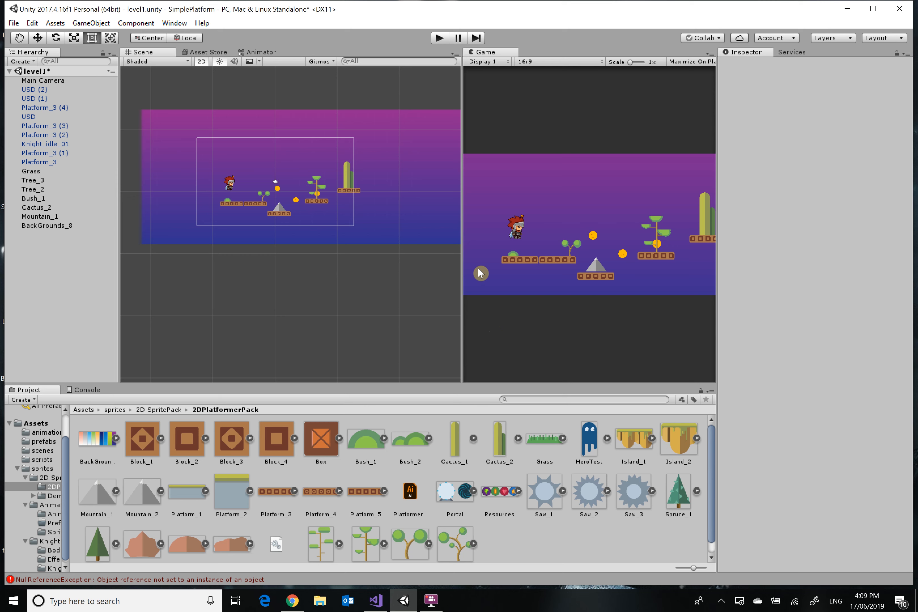
click(439, 38)
click(632, 318)
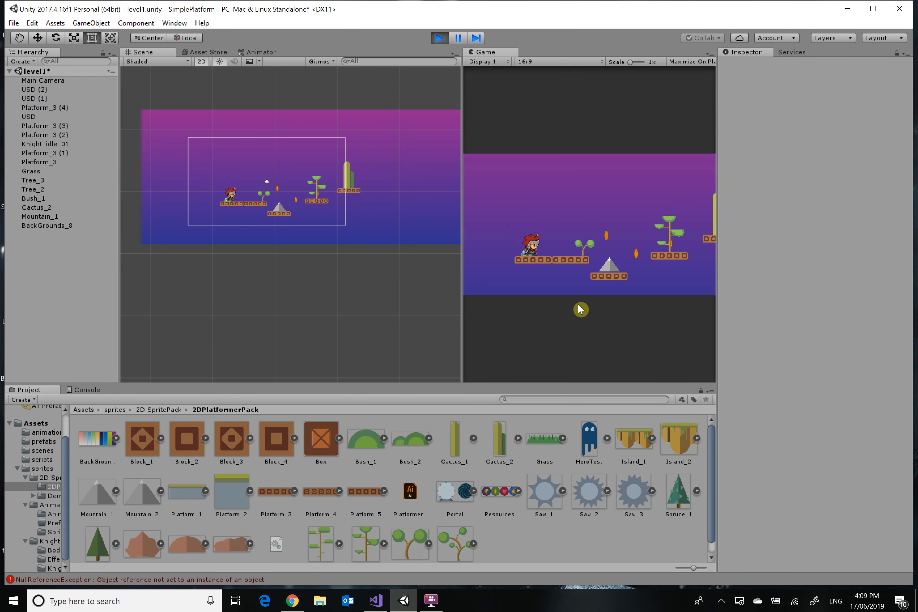
key(Right)
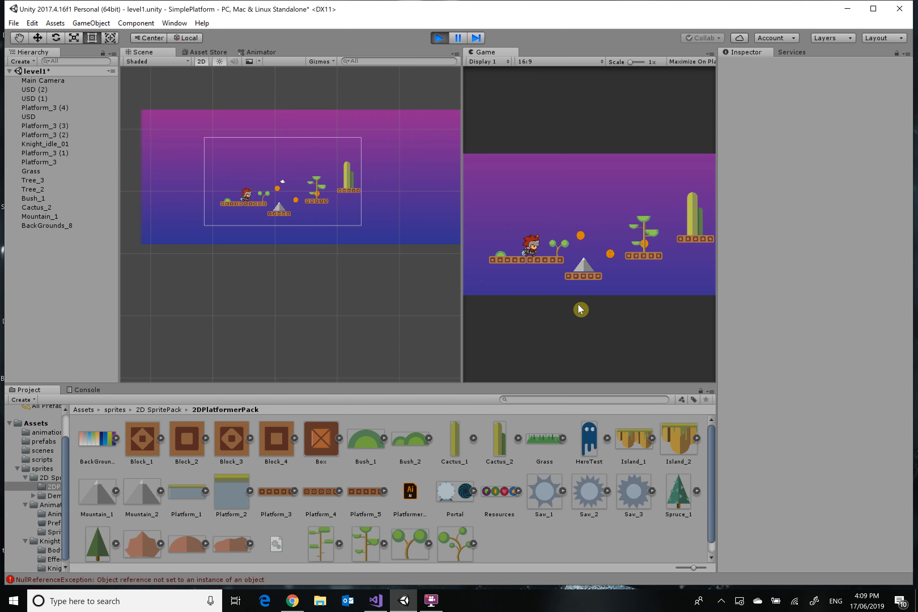
key(space)
key(Left)
key(Right)
key(Left)
key(space)
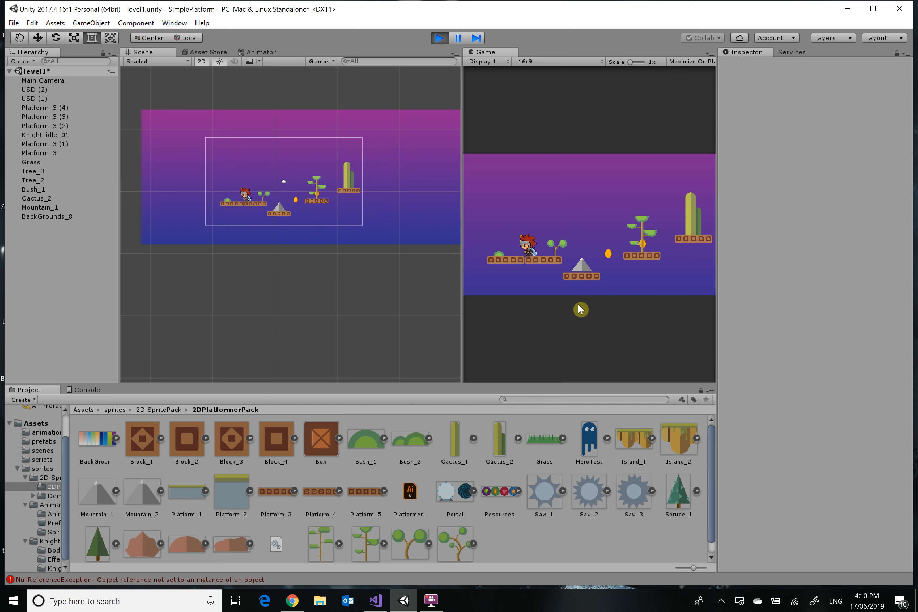
click(442, 34)
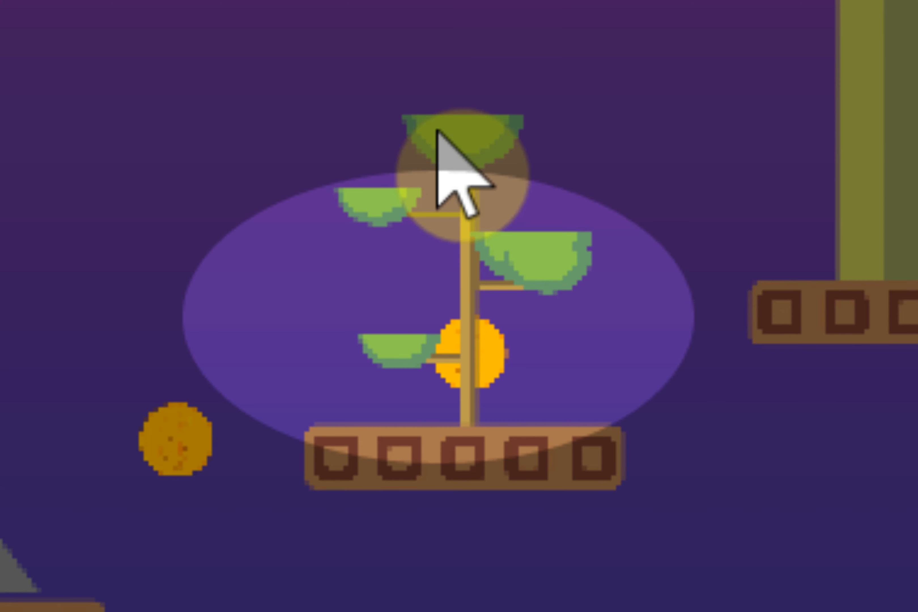
Check the Order in Layer of Tree_2 and set the Order in Layer of the coin behind it, USD (2), to 1
click(662, 223)
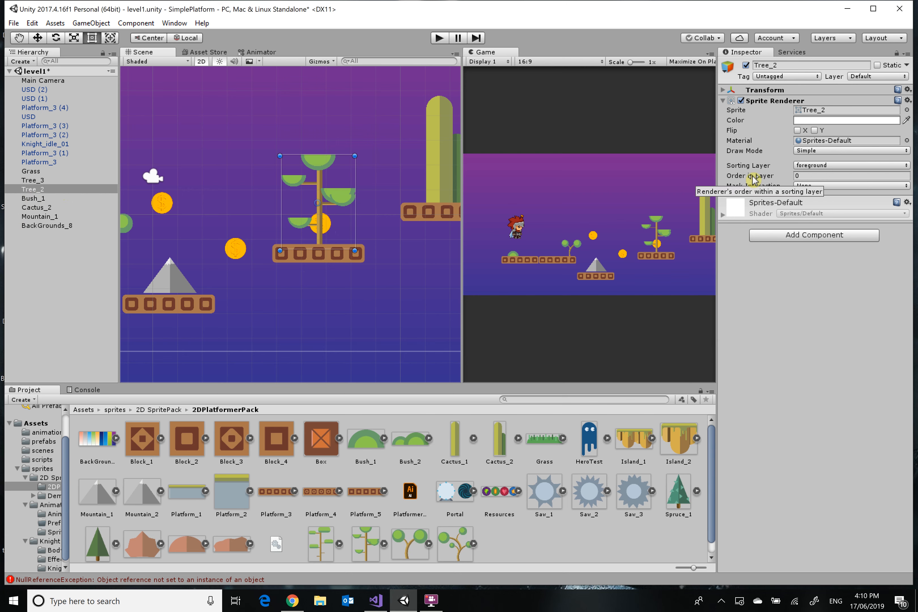
click(812, 175)
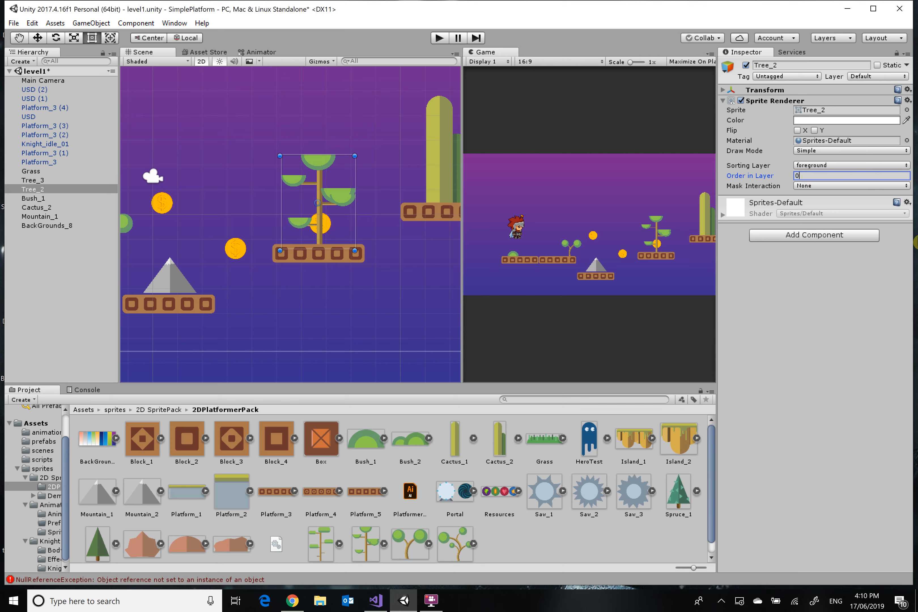
click(42, 90)
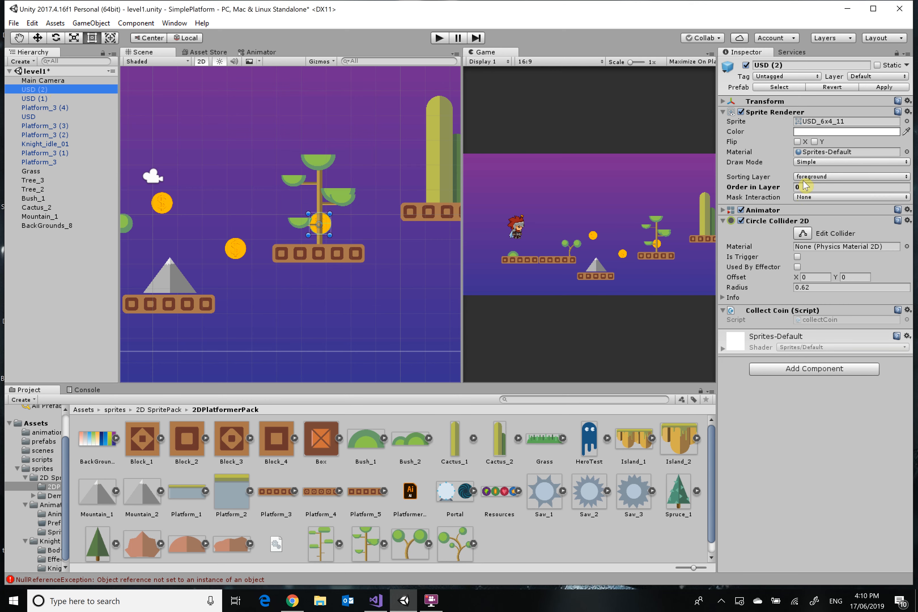
click(808, 187)
text(1)
key(Return)
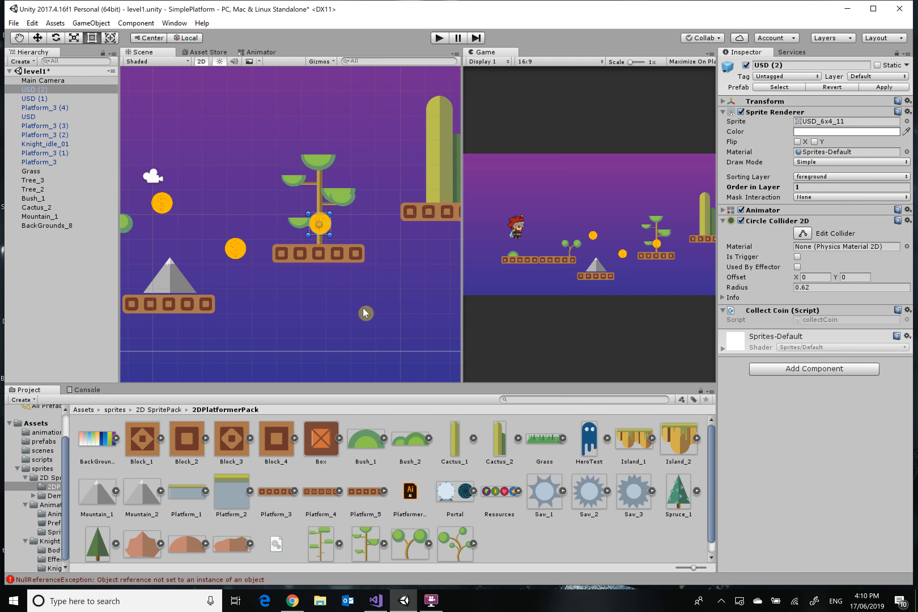
click(363, 293)
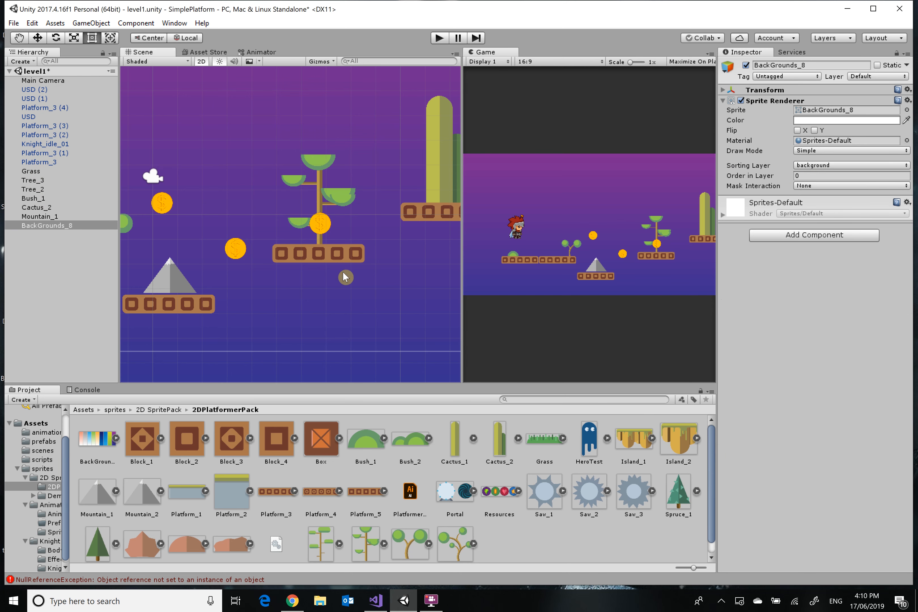
Move the USD (2) coin to the right of the Tree_2 trunk, keeping it above the same platform
click(321, 225)
drag(320, 227, 341, 226)
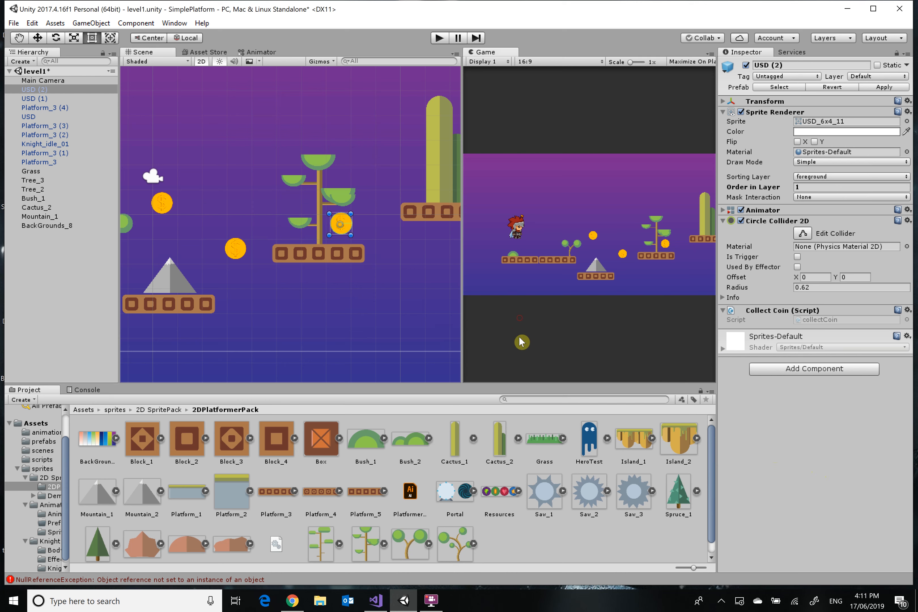
click(320, 322)
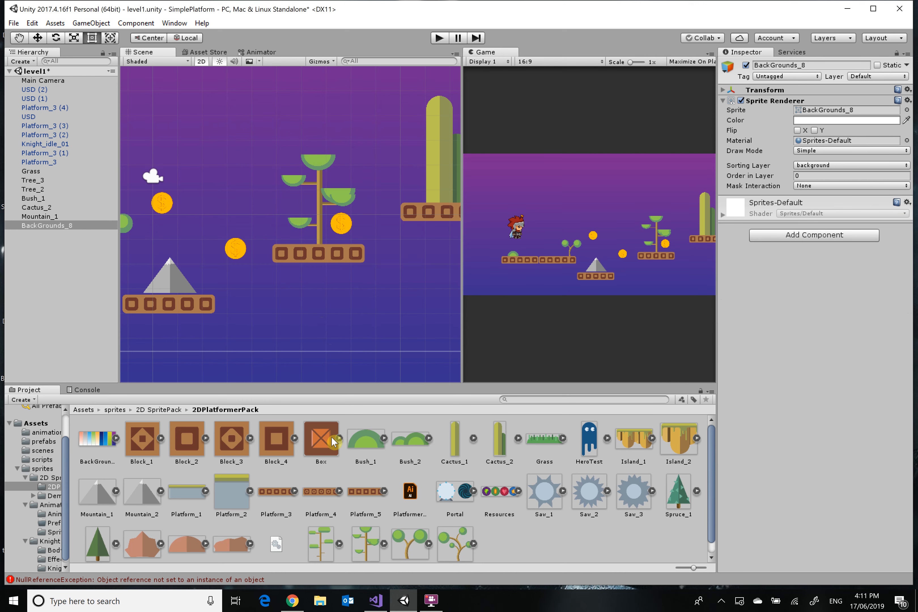
key(q)
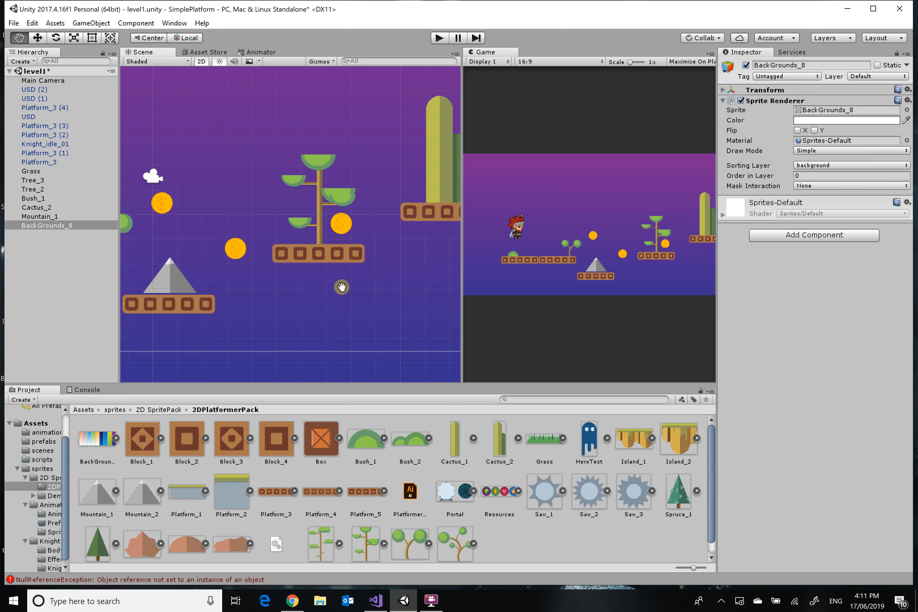
scroll(342, 286, down, 6)
scroll(357, 313, down, 3)
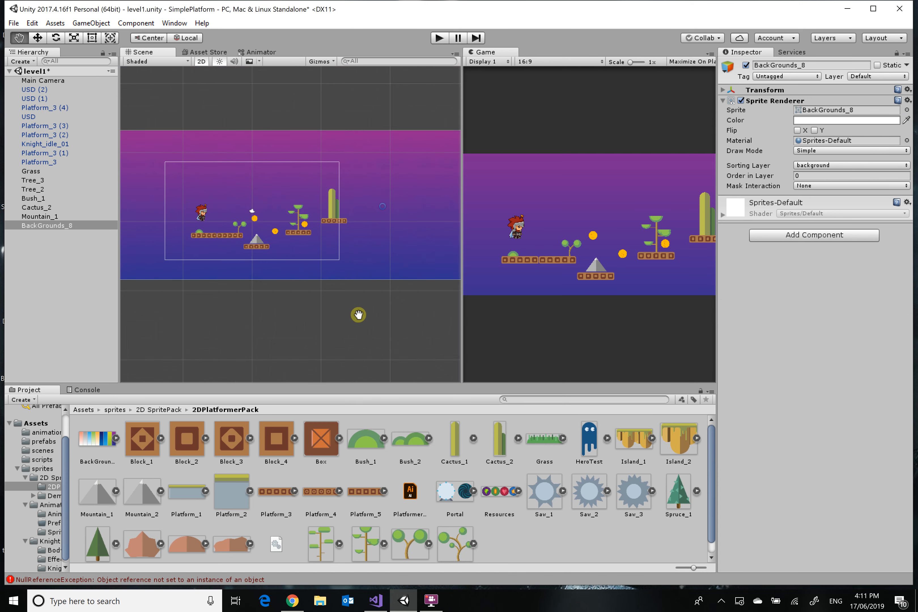
key(t)
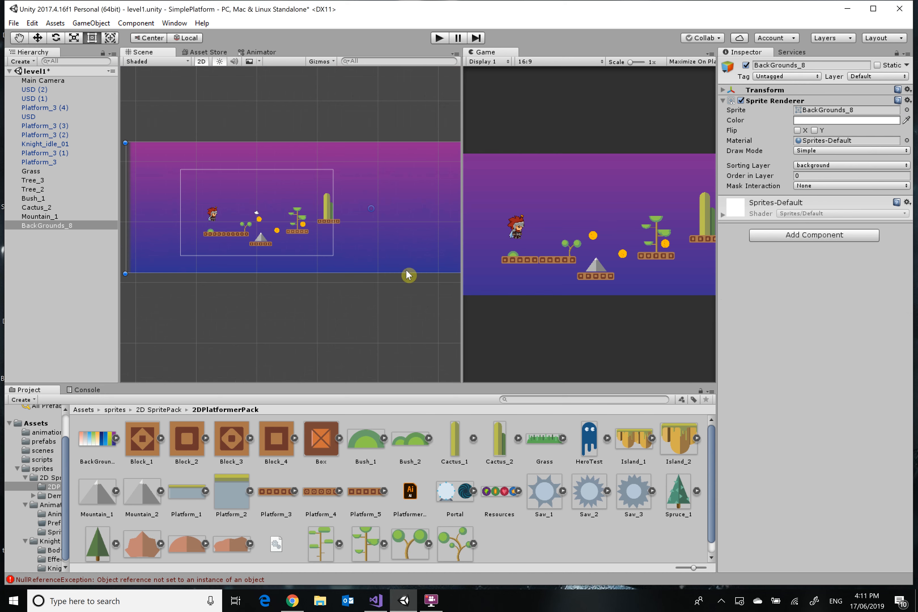